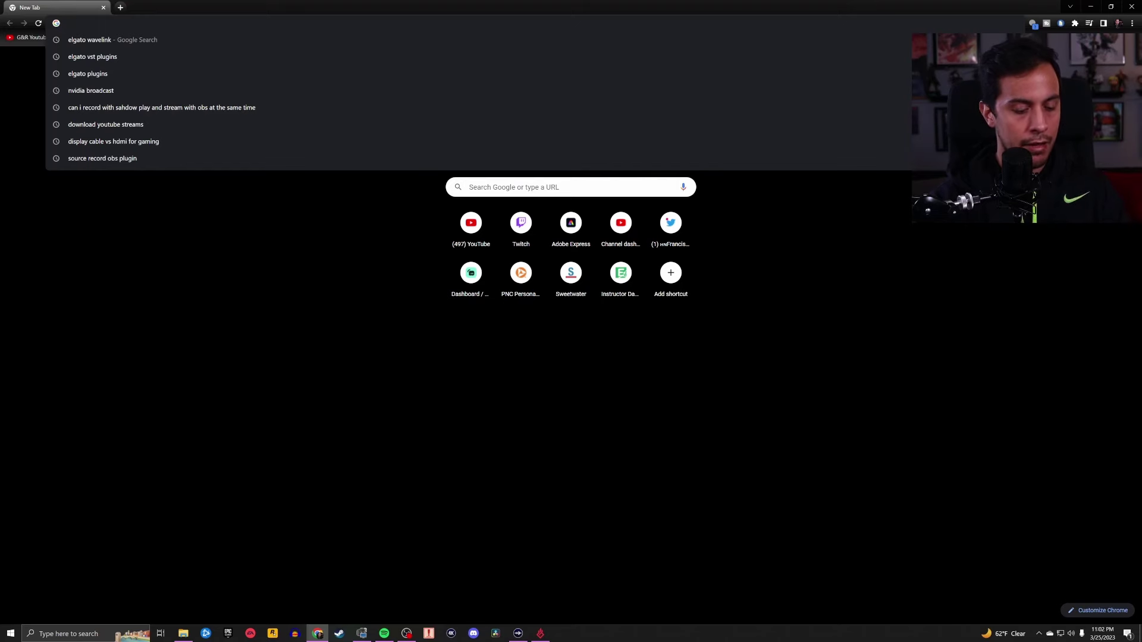
# Step: Search for 'wavelink elgato' and bring up Elgato's downloads page
pyautogui.write('wavelink')
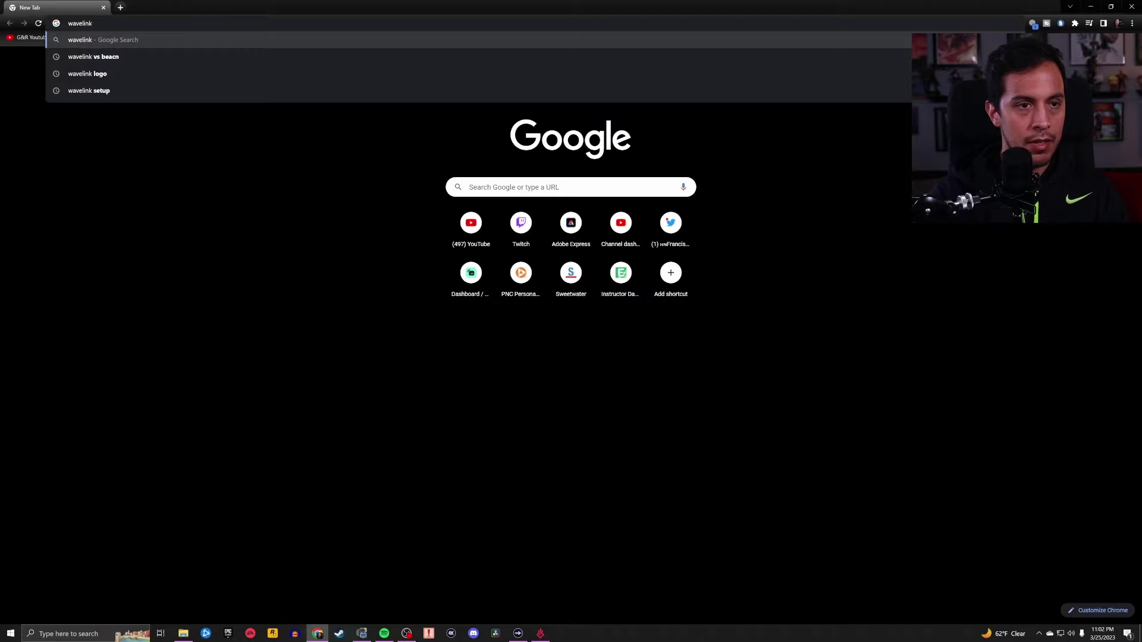
pyautogui.write(' elgato')
pyautogui.press('Return')
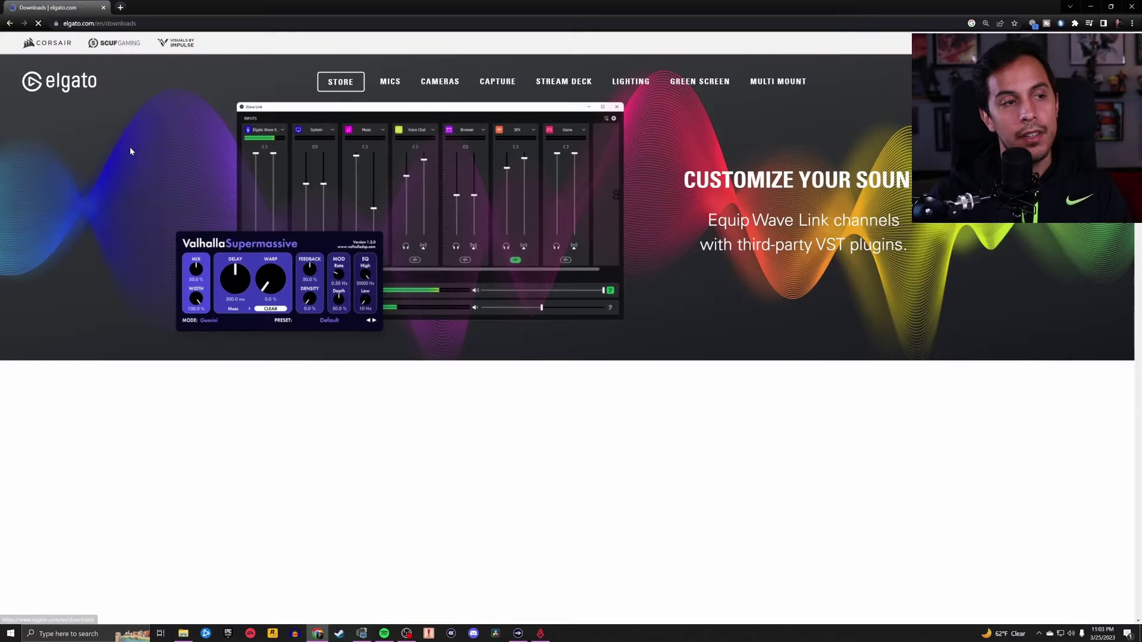
pyautogui.scroll(-2, 342, 196)
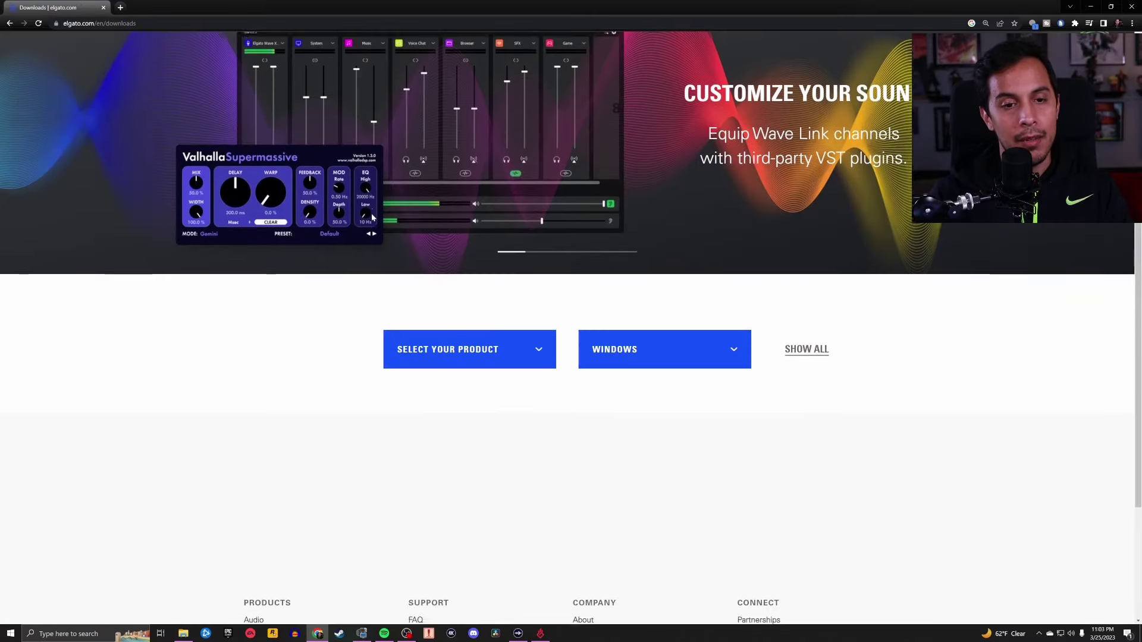
pyautogui.scroll(2, 380, 198)
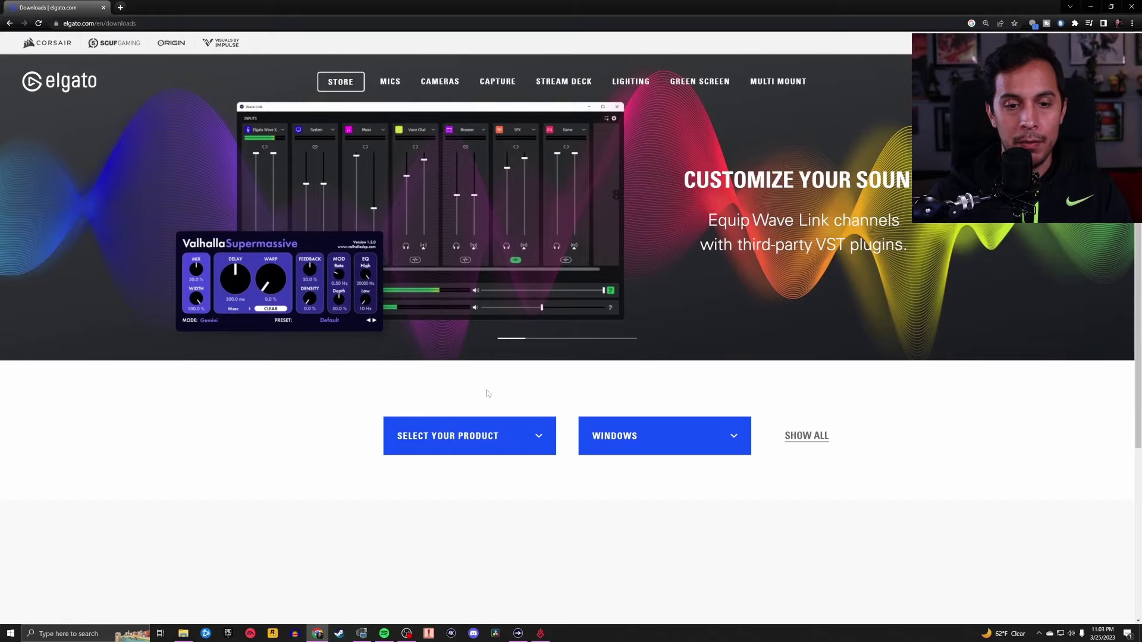
# Step: Look through the downloads for Wave:1, Wave:3 and Wave XLR in the product dropdown
pyautogui.click(500, 448)
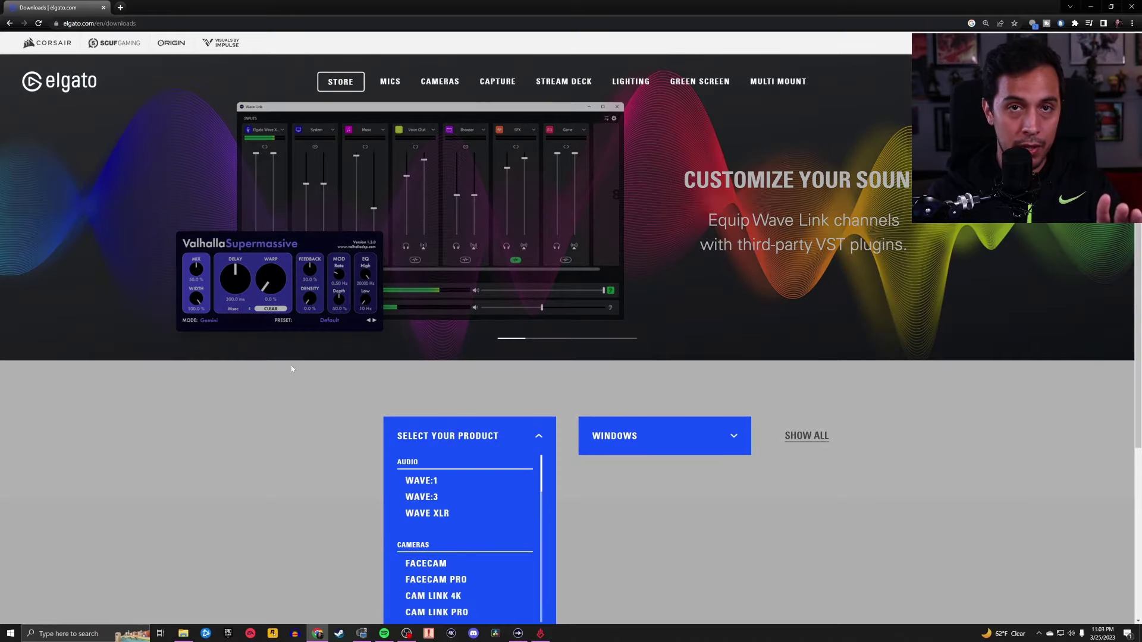
pyautogui.scroll(-1, 286, 364)
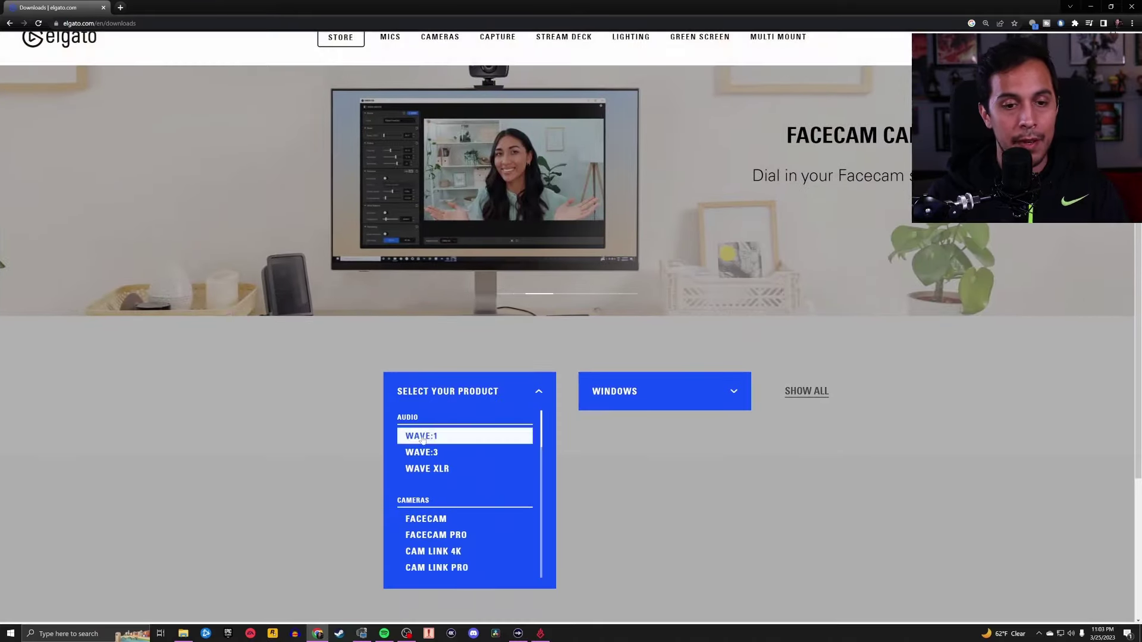
pyautogui.click(421, 435)
pyautogui.scroll(-1, 422, 435)
pyautogui.scroll(-3, 342, 373)
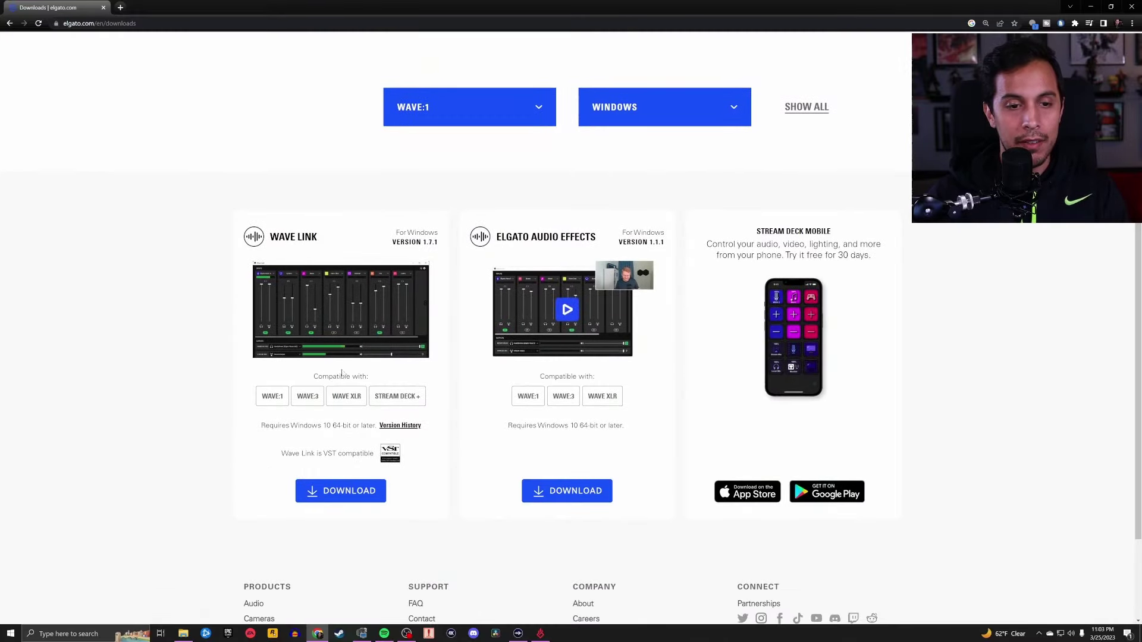
pyautogui.click(446, 112)
pyautogui.click(416, 165)
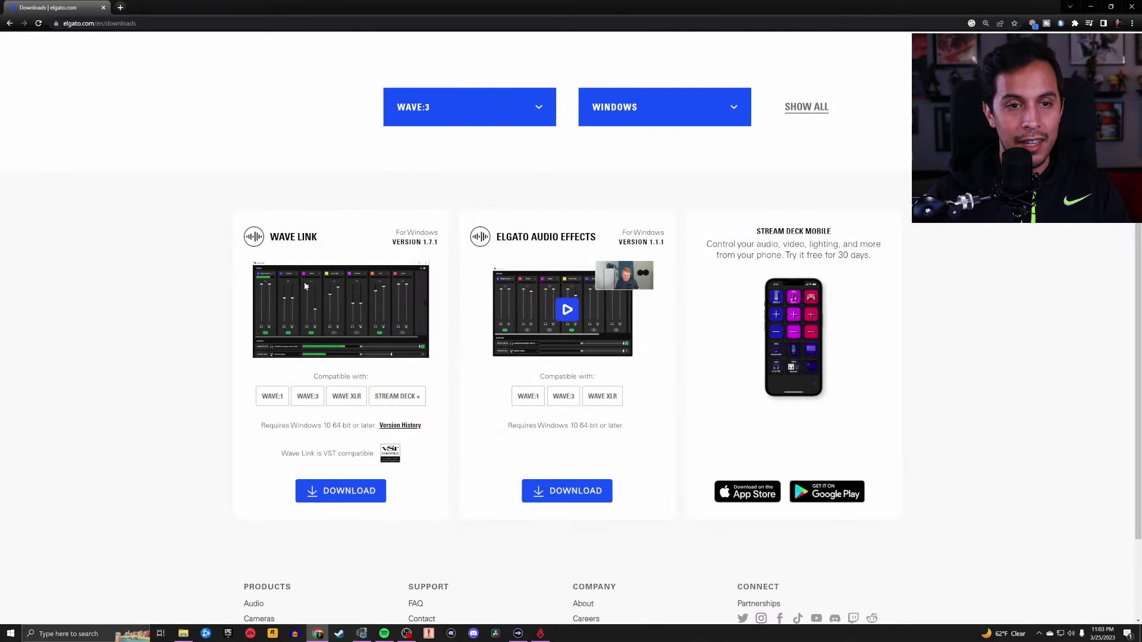
pyautogui.click(420, 120)
pyautogui.click(419, 184)
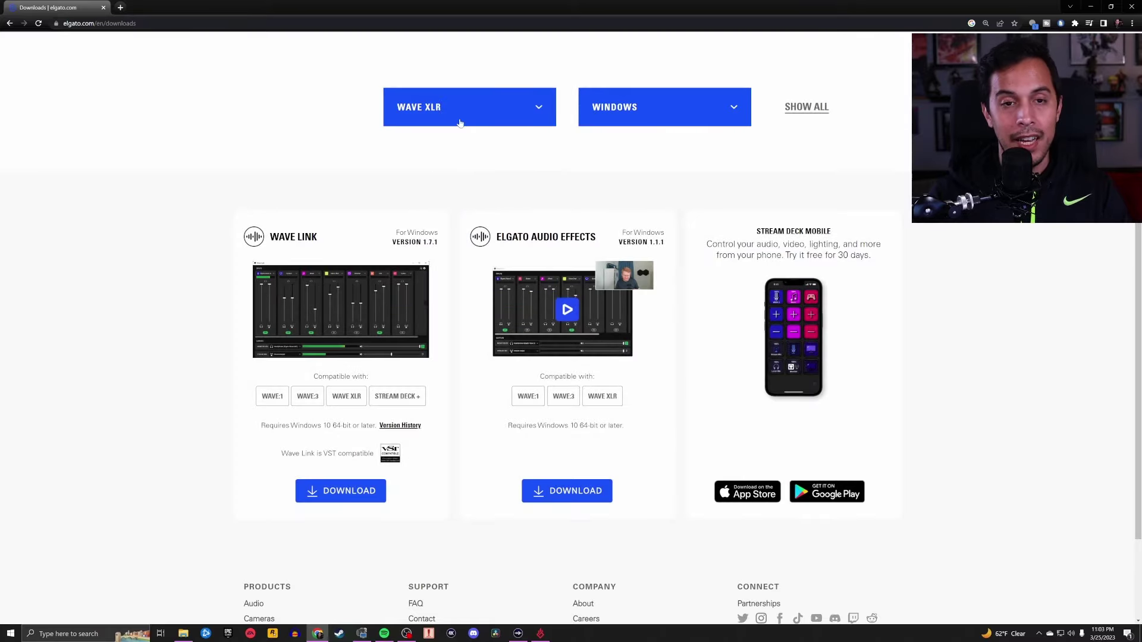
# Step: Filter the downloads page to Stream Deck +
pyautogui.click(460, 123)
pyautogui.scroll(-6, 455, 259)
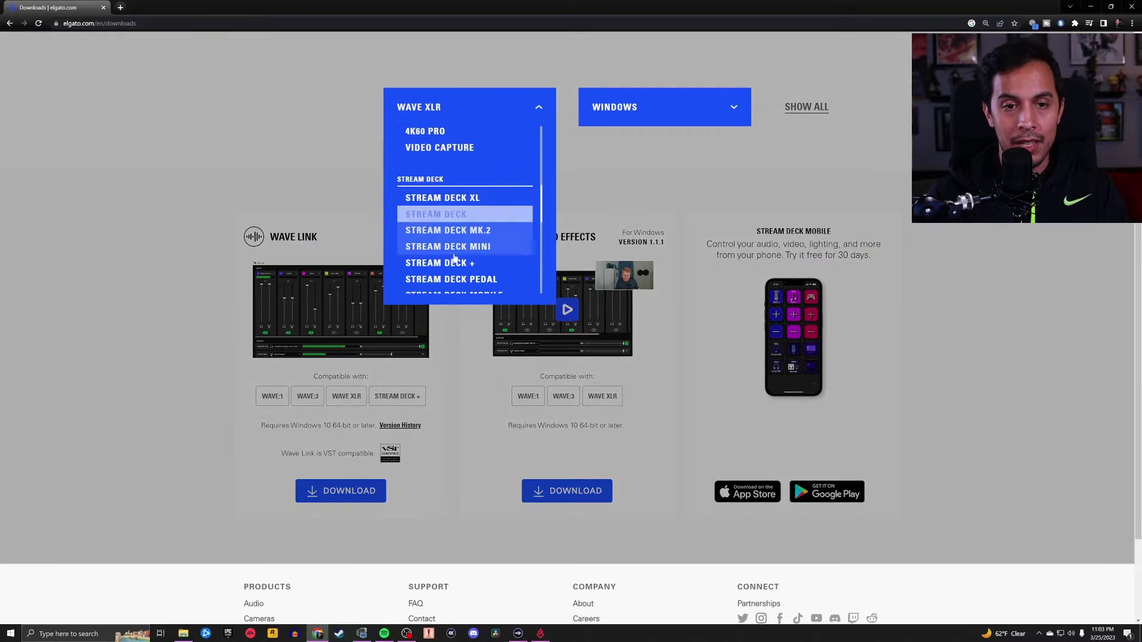
pyautogui.click(455, 262)
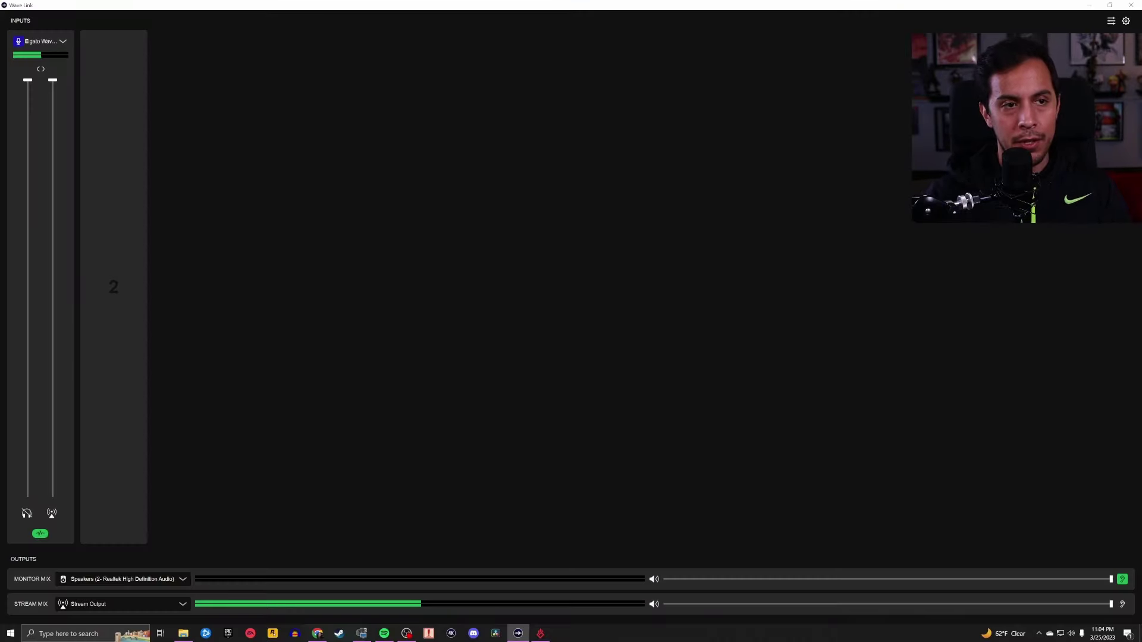
pyautogui.click(63, 43)
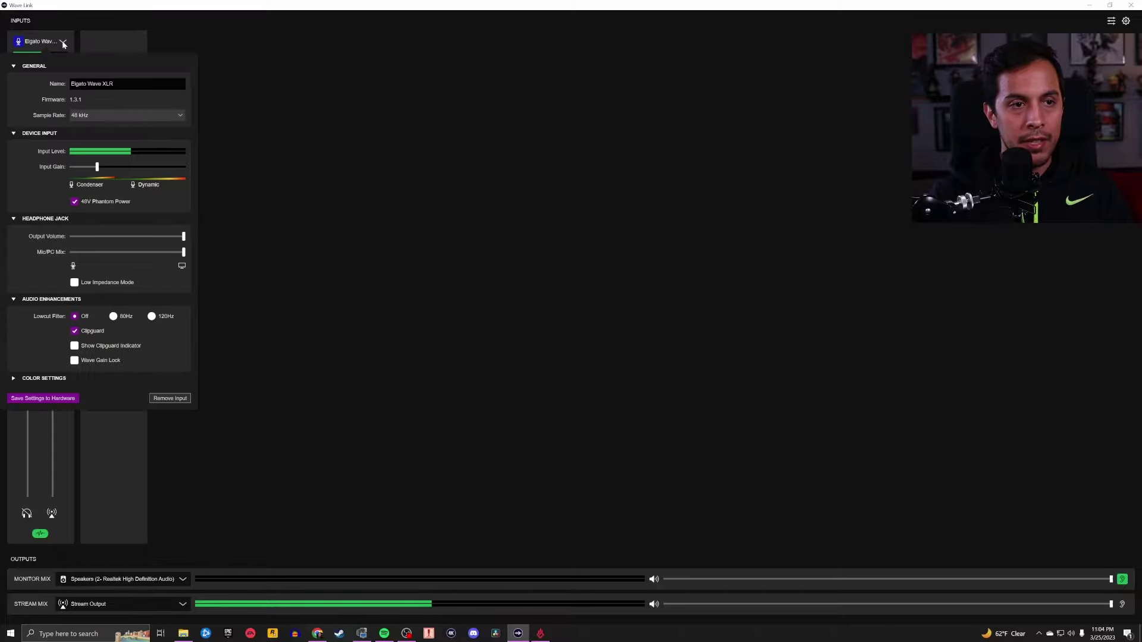
pyautogui.click(75, 203)
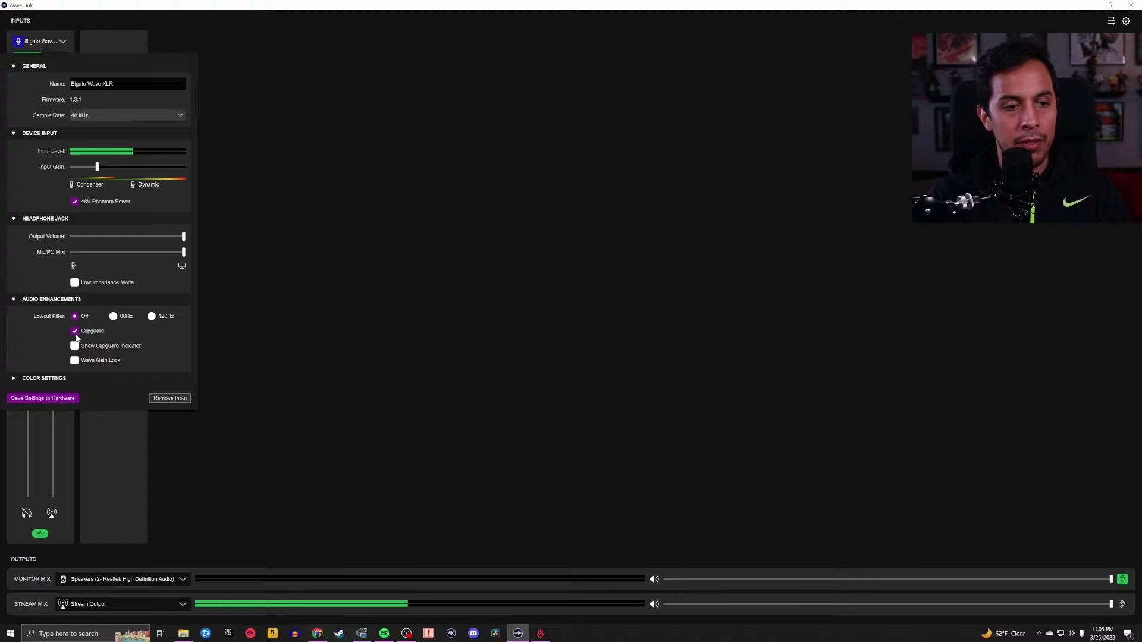
pyautogui.moveTo(72, 335)
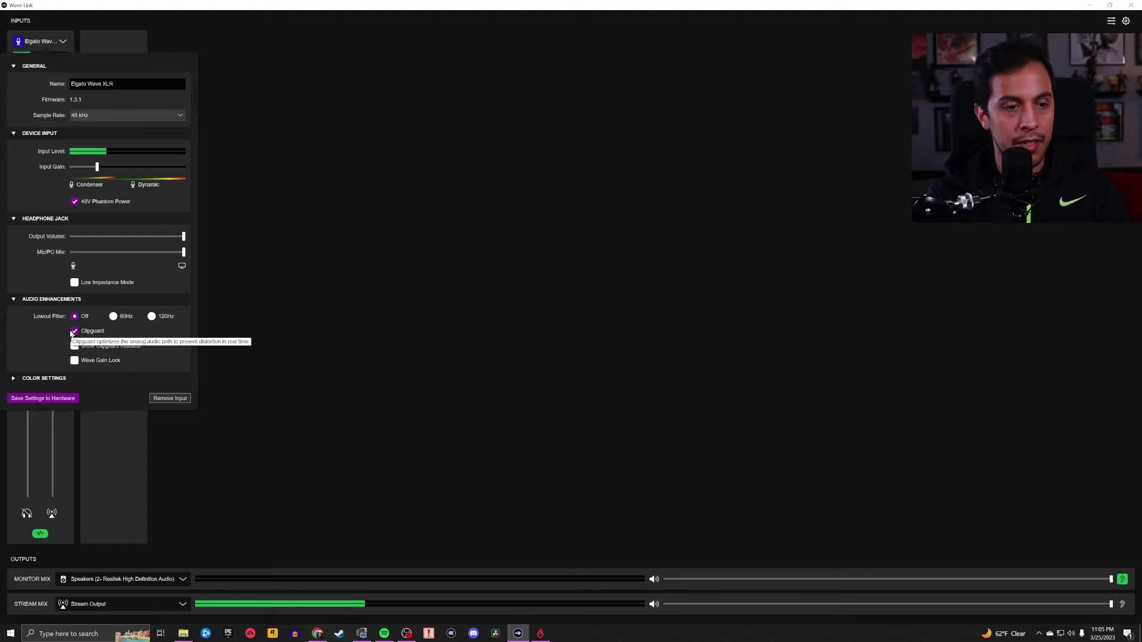
# Step: Close the mic settings, search 'elgato vst plugins' in a new Chrome tab, and open 'Wave Link — Recommended VSTs'
pyautogui.click(369, 215)
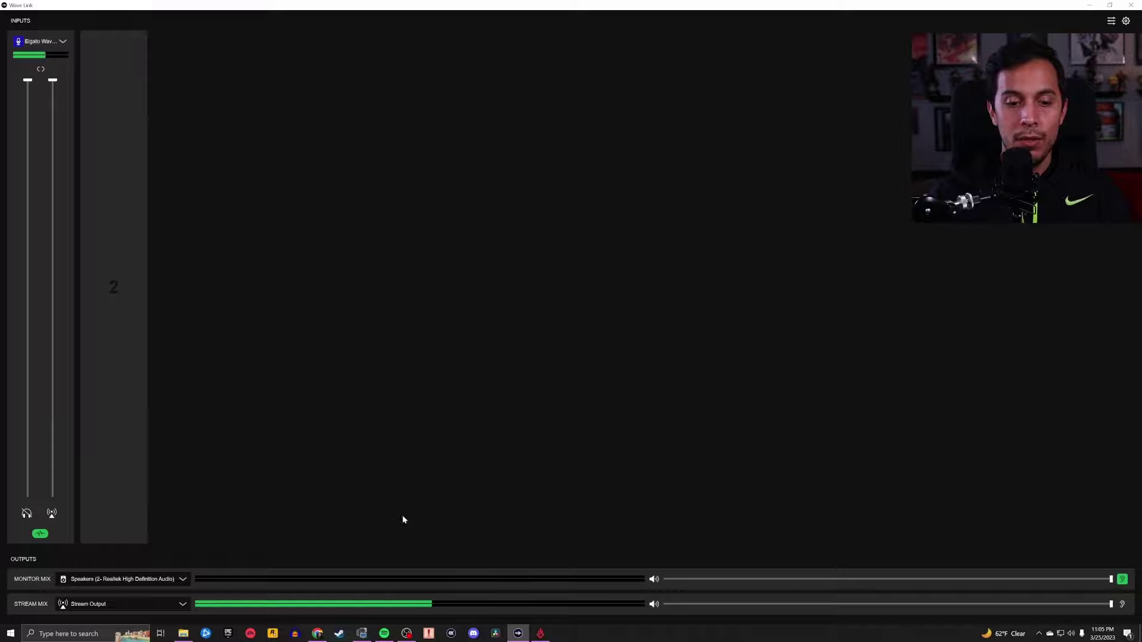
pyautogui.click(318, 633)
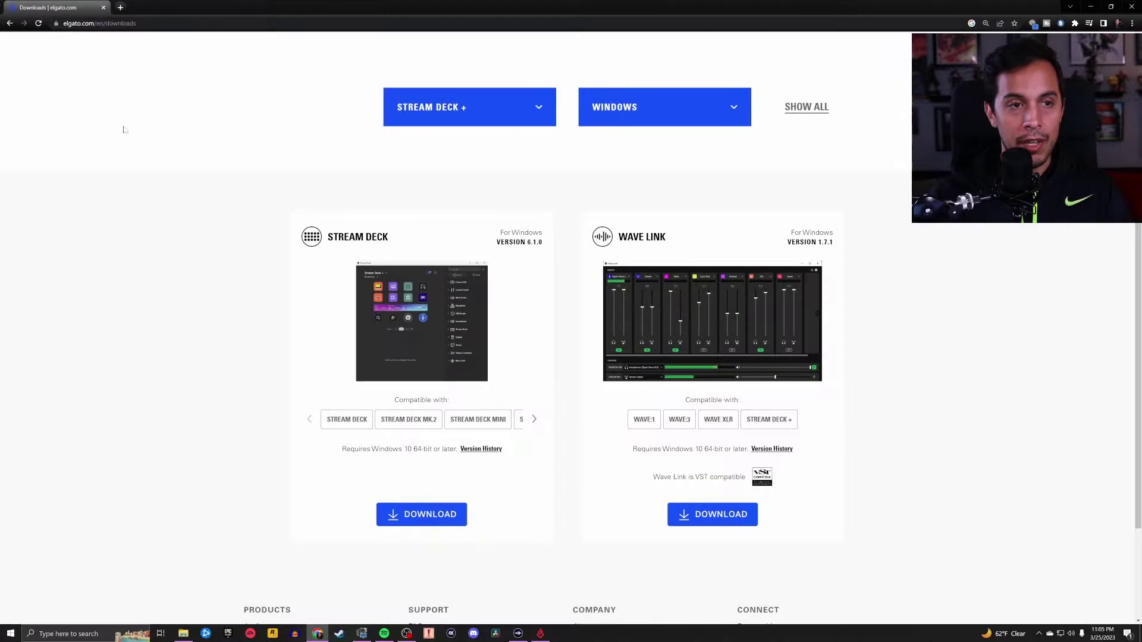
pyautogui.click(119, 6)
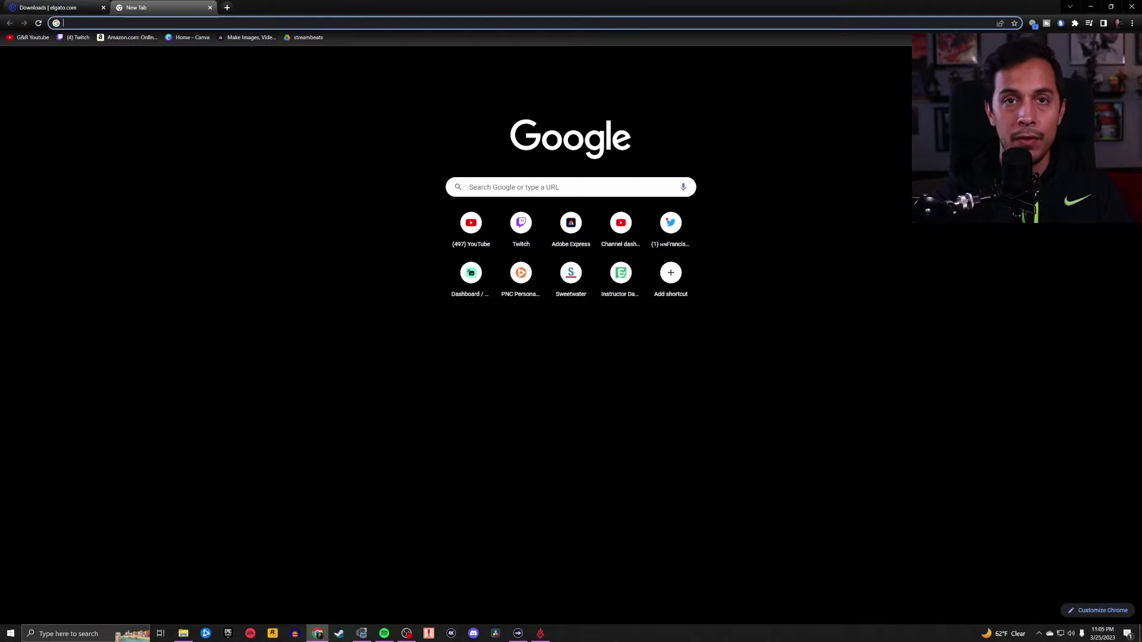
pyautogui.write('elgato vst plugi')
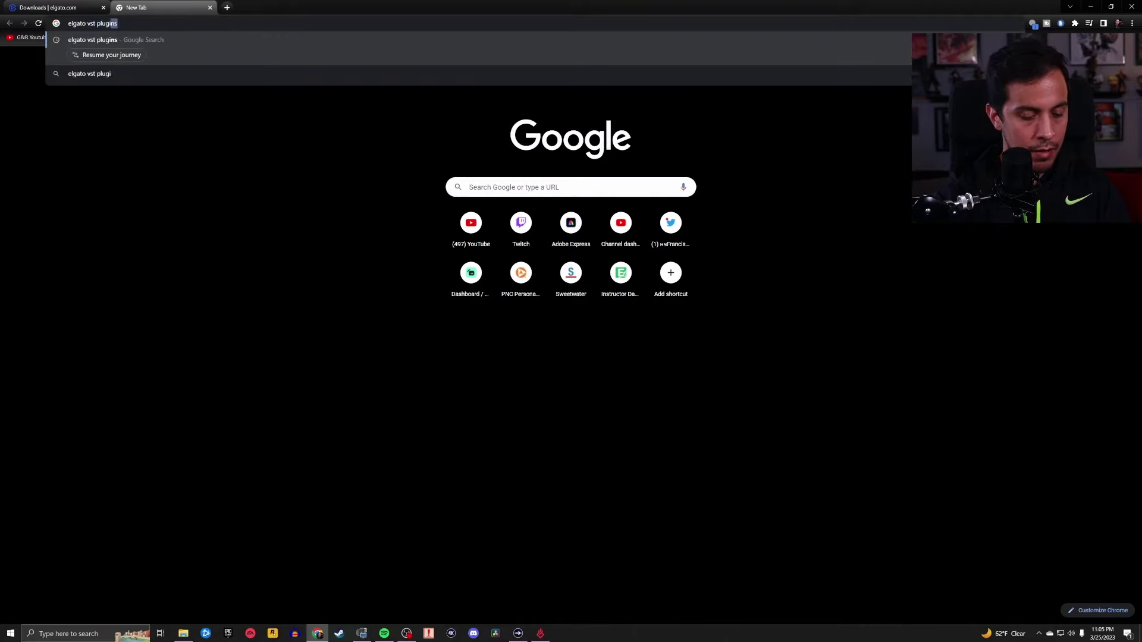
pyautogui.press('Return')
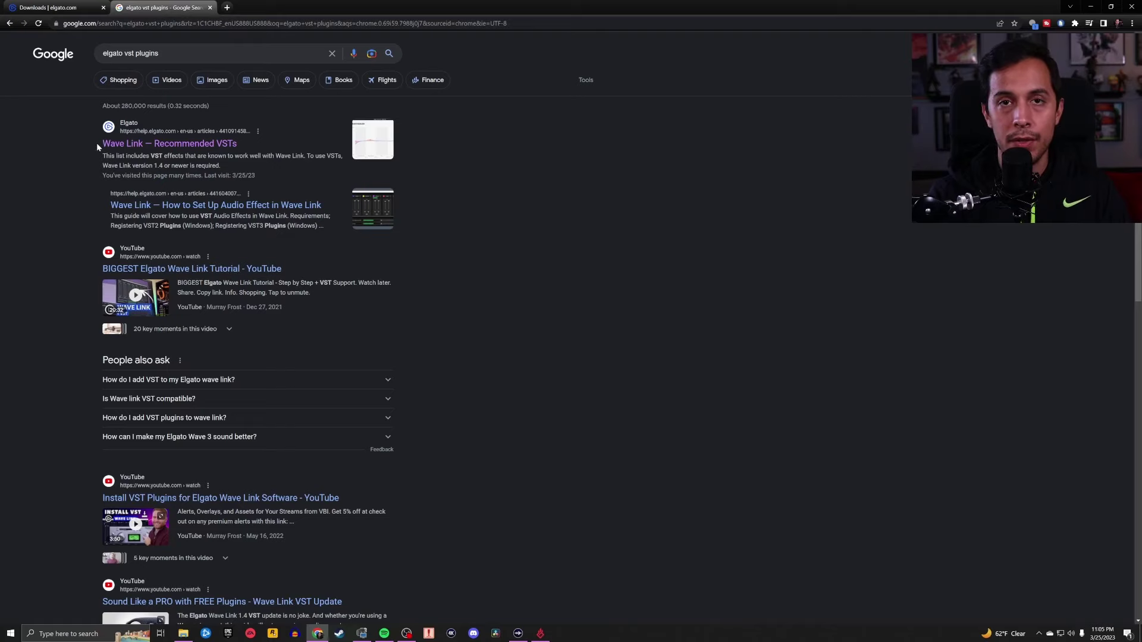
pyautogui.click(137, 144)
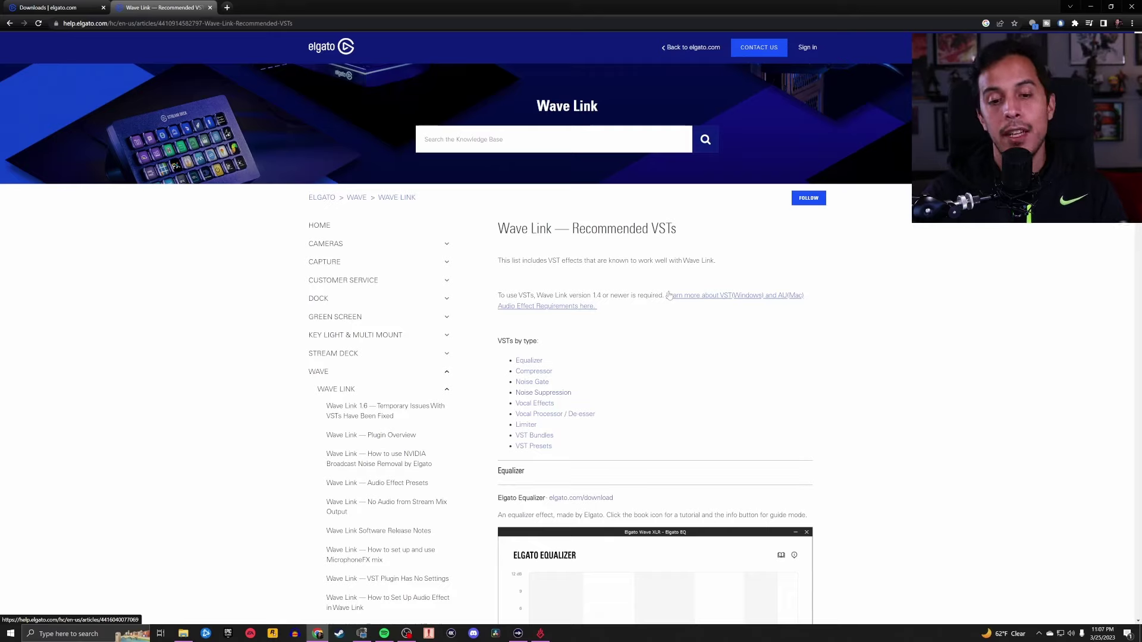
# Step: Read through the Recommended VSTs article sections, then minimize Chrome to return to Wave Link
pyautogui.scroll(-4, 700, 365)
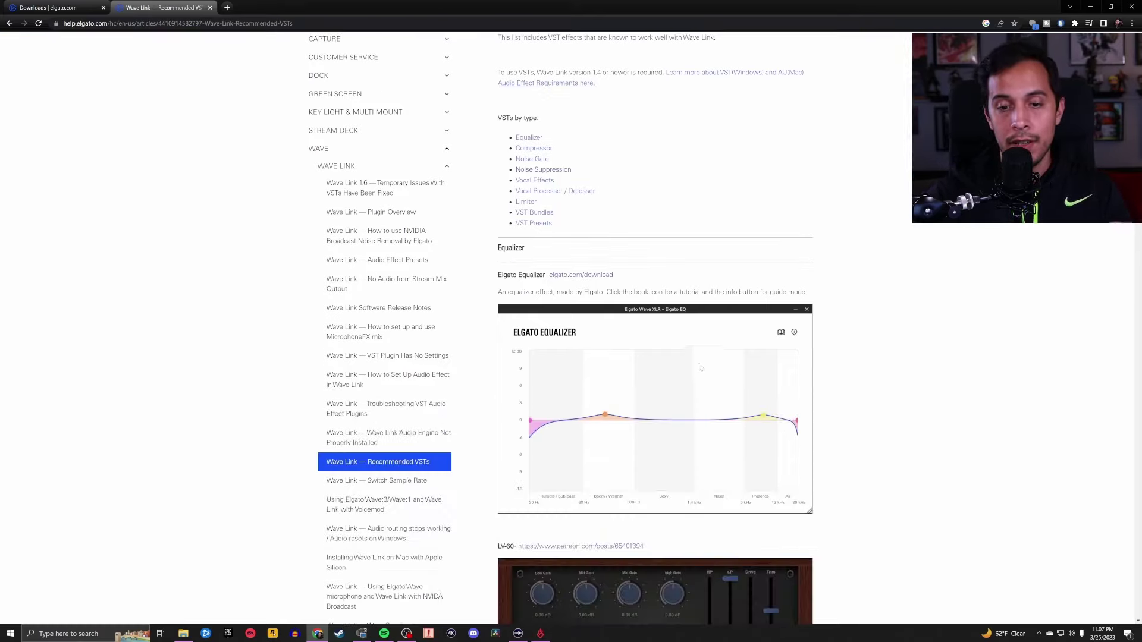
pyautogui.scroll(-12, 699, 364)
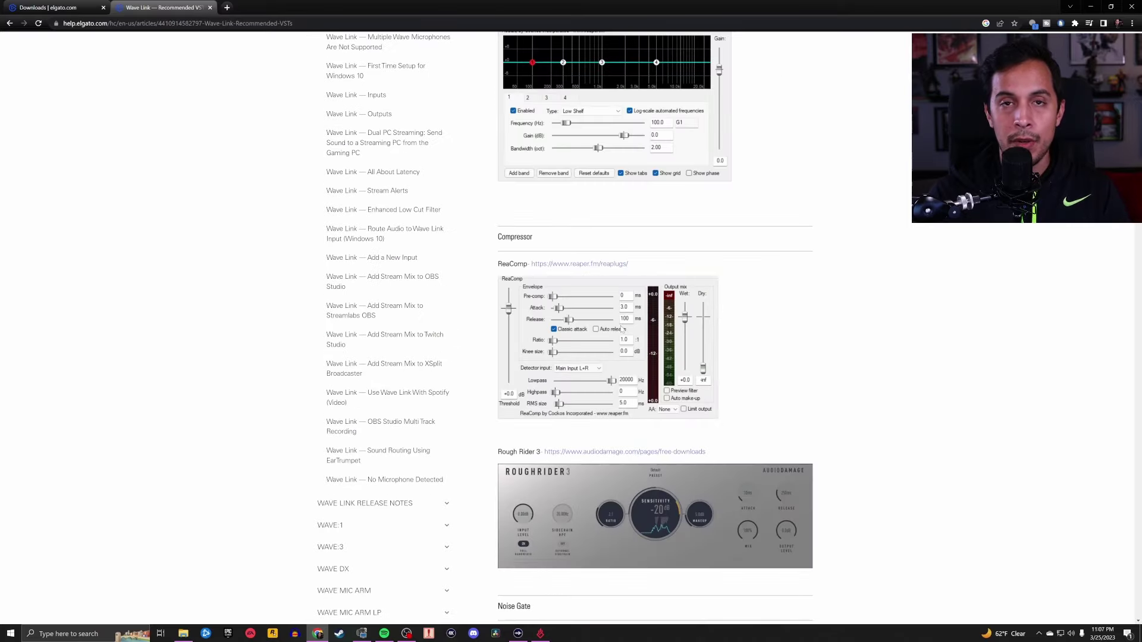
pyautogui.scroll(-15, 622, 329)
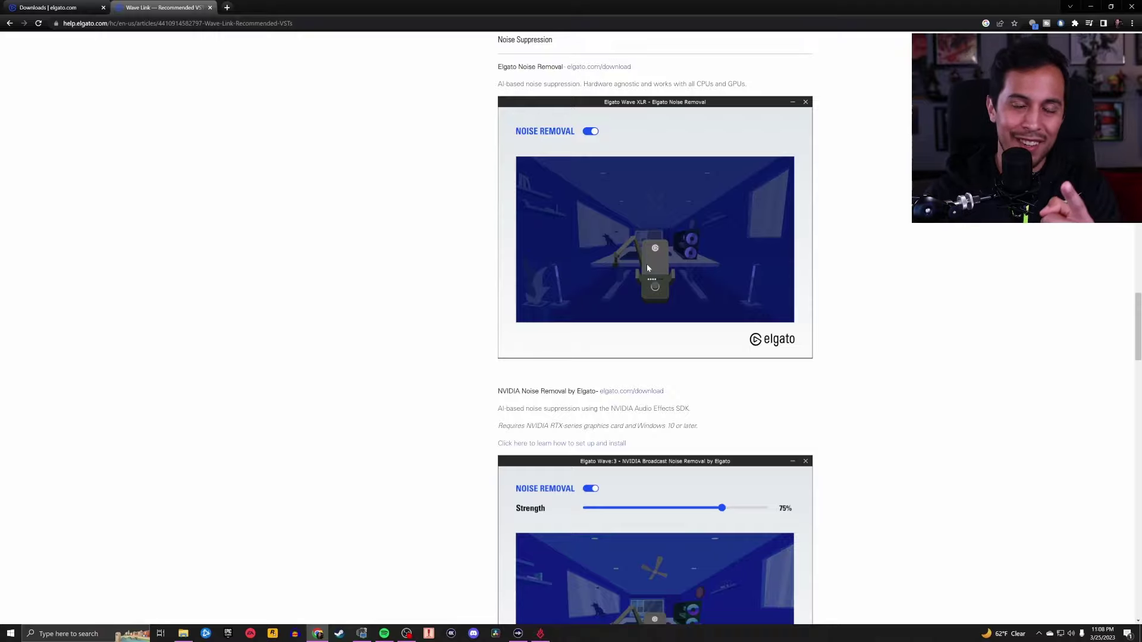
pyautogui.scroll(10, 648, 263)
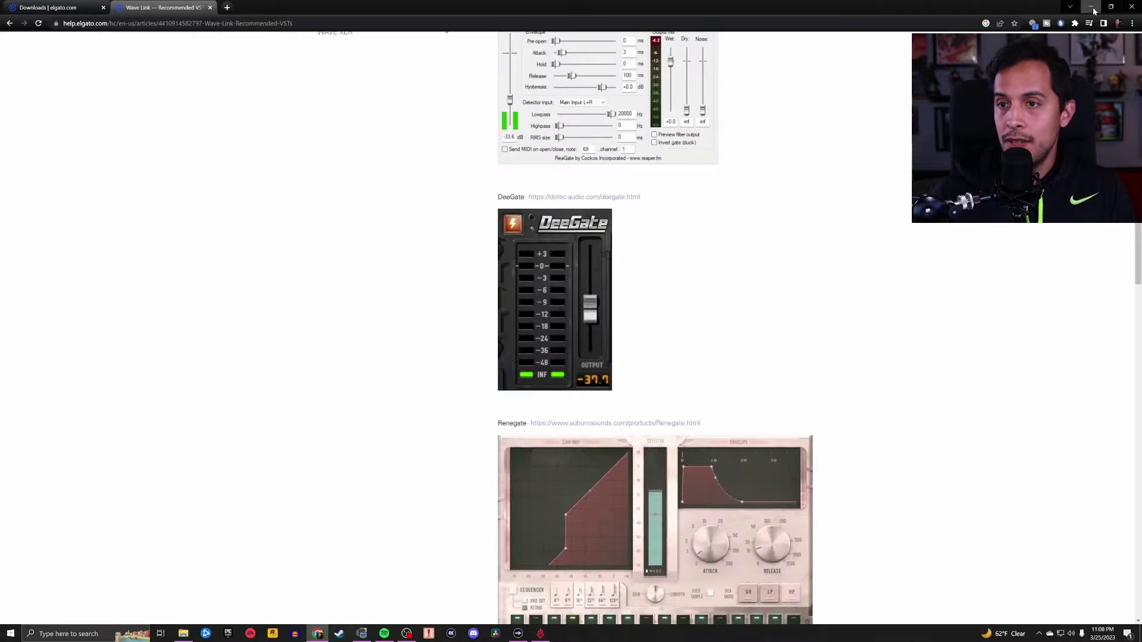
pyautogui.click(1091, 6)
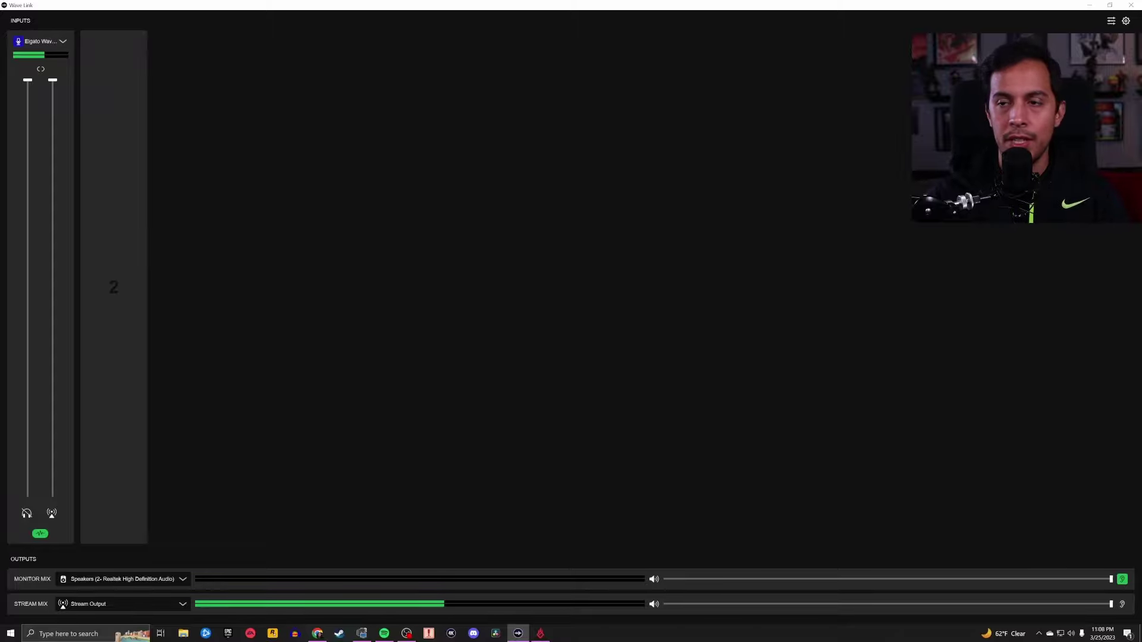
pyautogui.click(1126, 21)
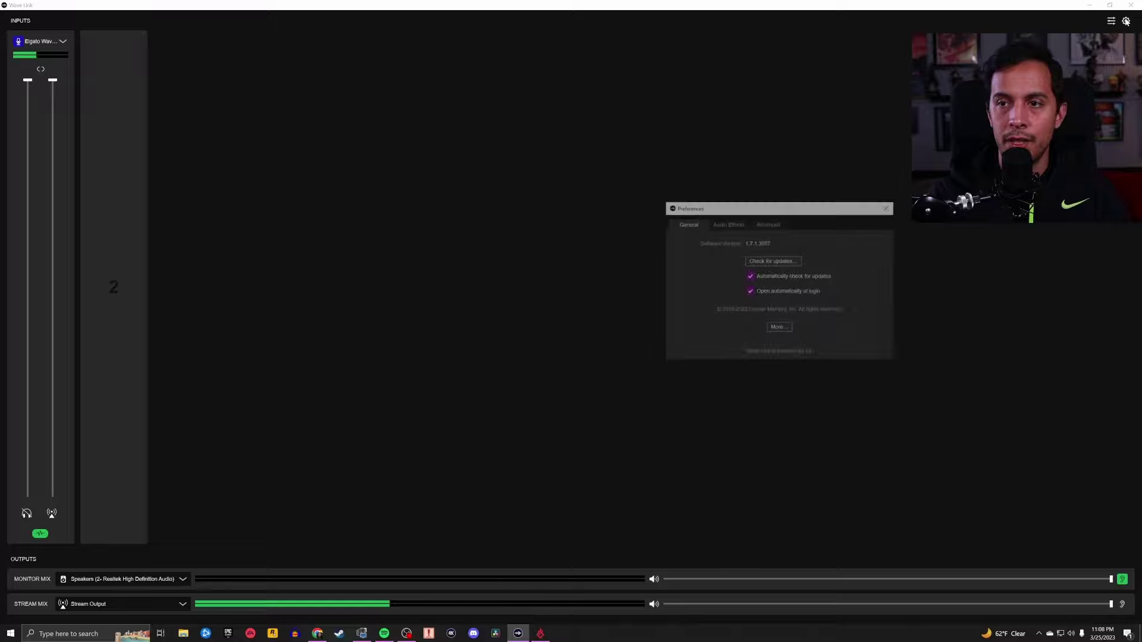
pyautogui.click(738, 224)
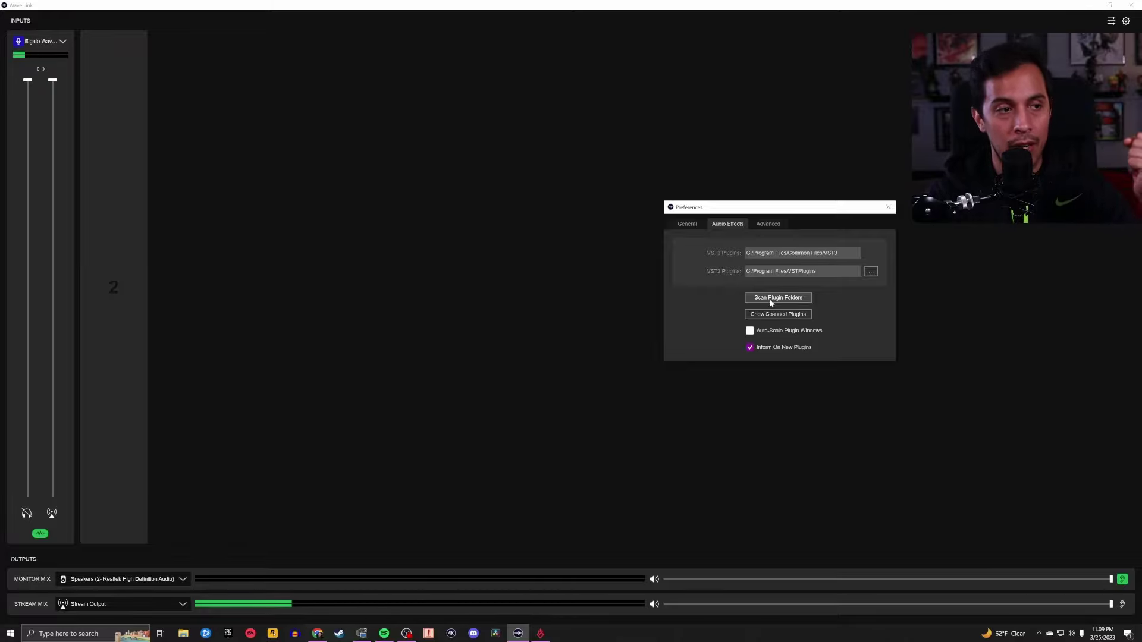
pyautogui.click(888, 207)
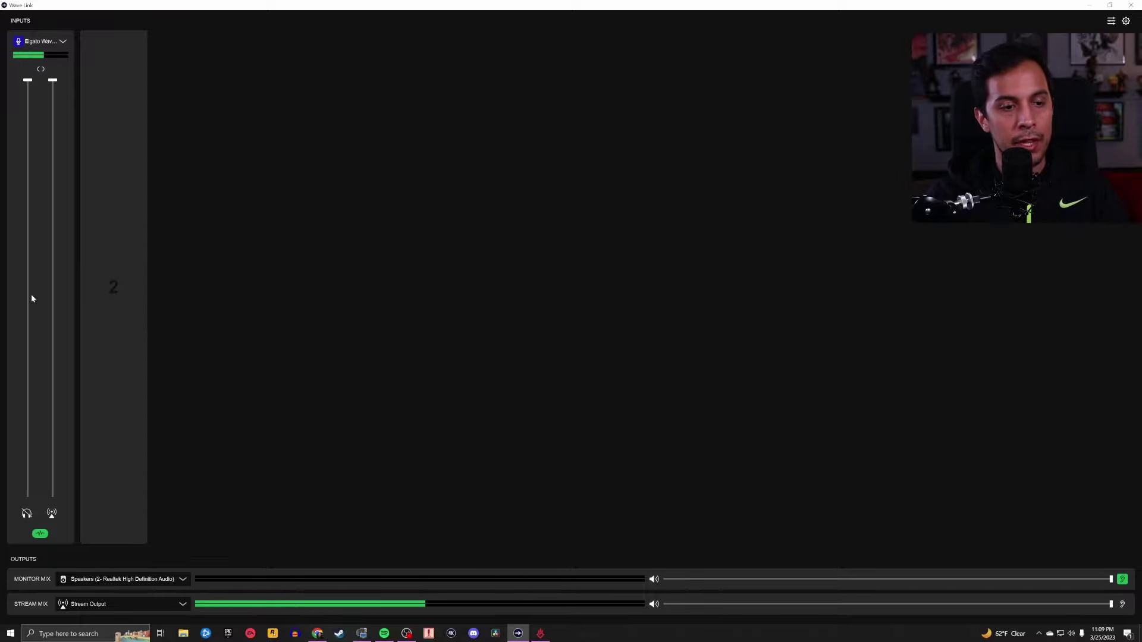
# Step: Show the Elgato mic's effects chain and browse the Cockos plugins without adding any
pyautogui.click(39, 535)
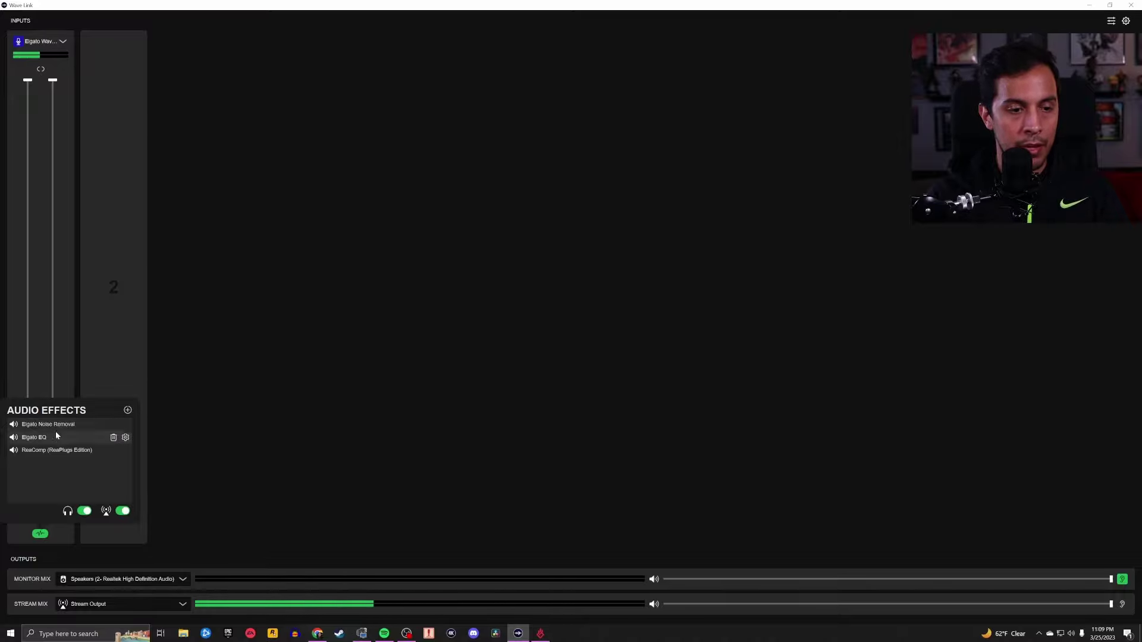
pyautogui.click(128, 411)
pyautogui.click(153, 458)
pyautogui.moveTo(160, 468)
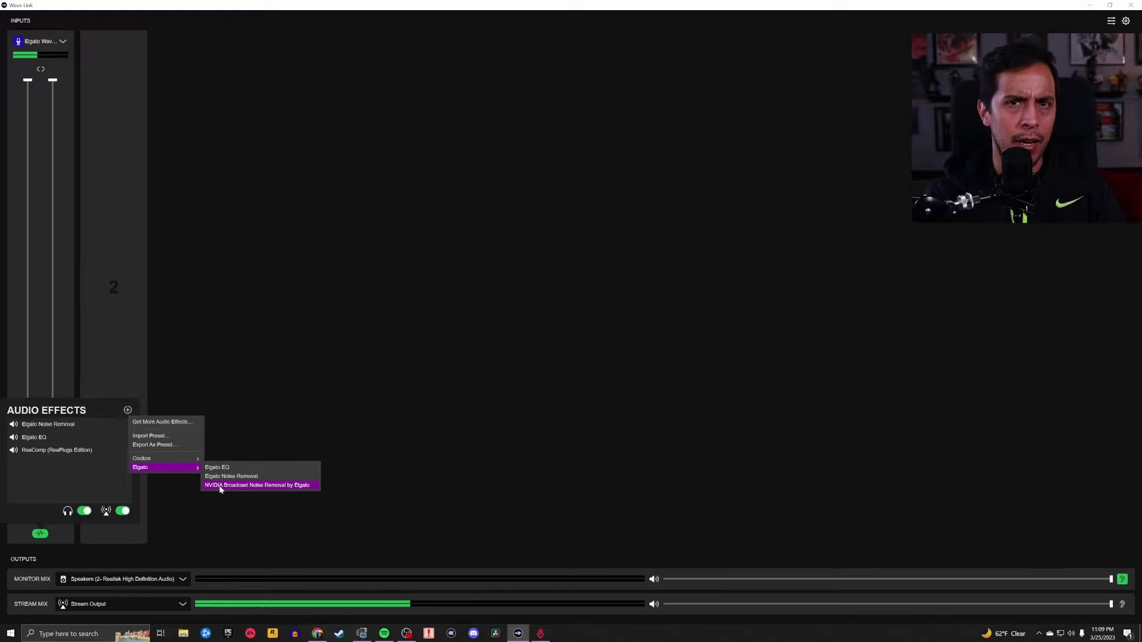
pyautogui.click(32, 477)
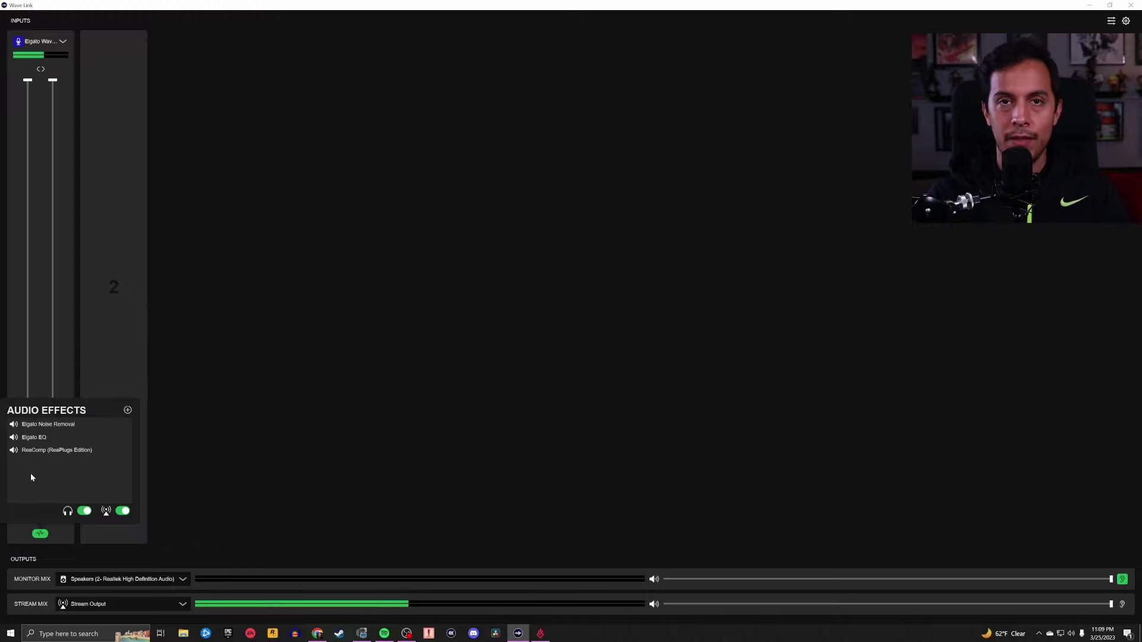
# Step: Open Elgato EQ from the mic's effects and drag its window larger
pyautogui.moveTo(34, 440)
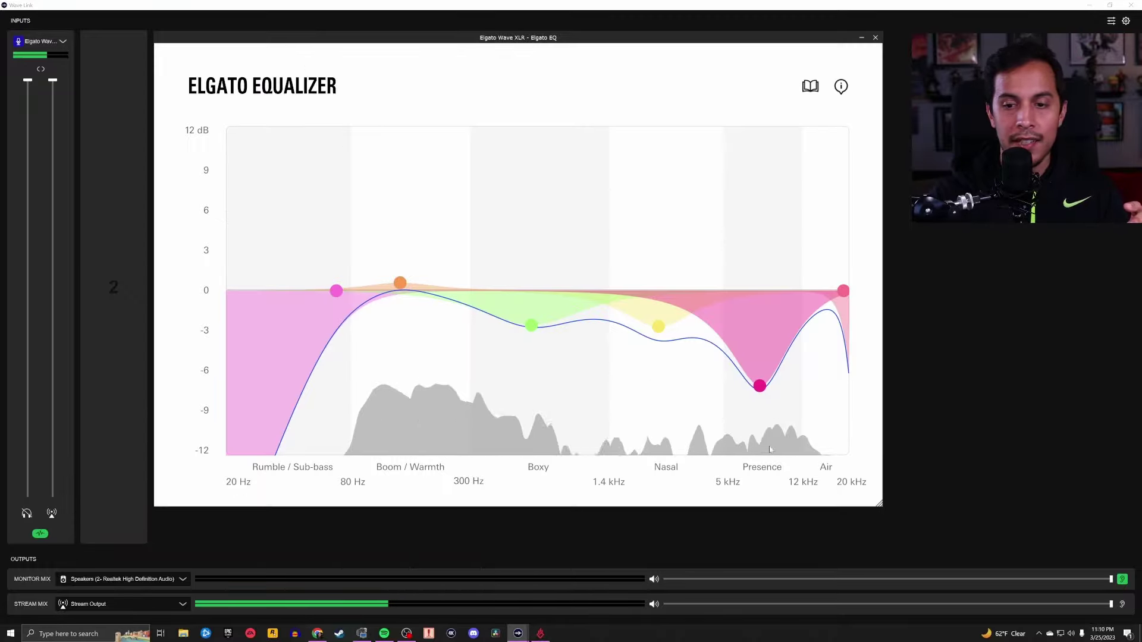
pyautogui.moveTo(881, 506); pyautogui.dragTo(936, 540)
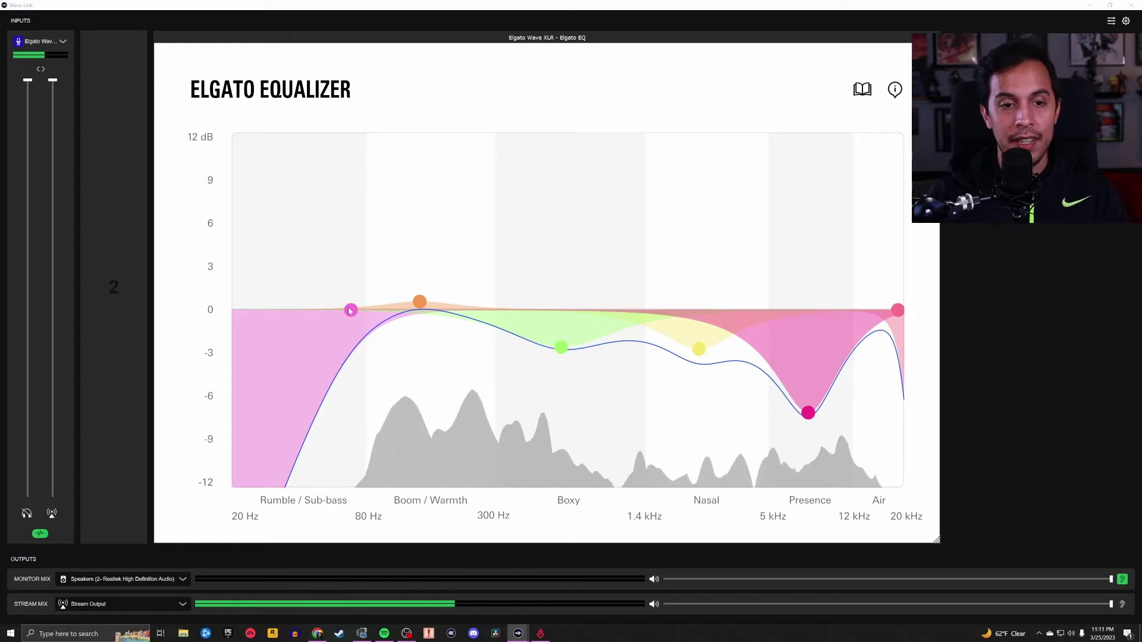
# Step: Move the low-cut point to about 70 Hz and inspect the Boom / Warmth point's values
pyautogui.moveTo(350, 311)
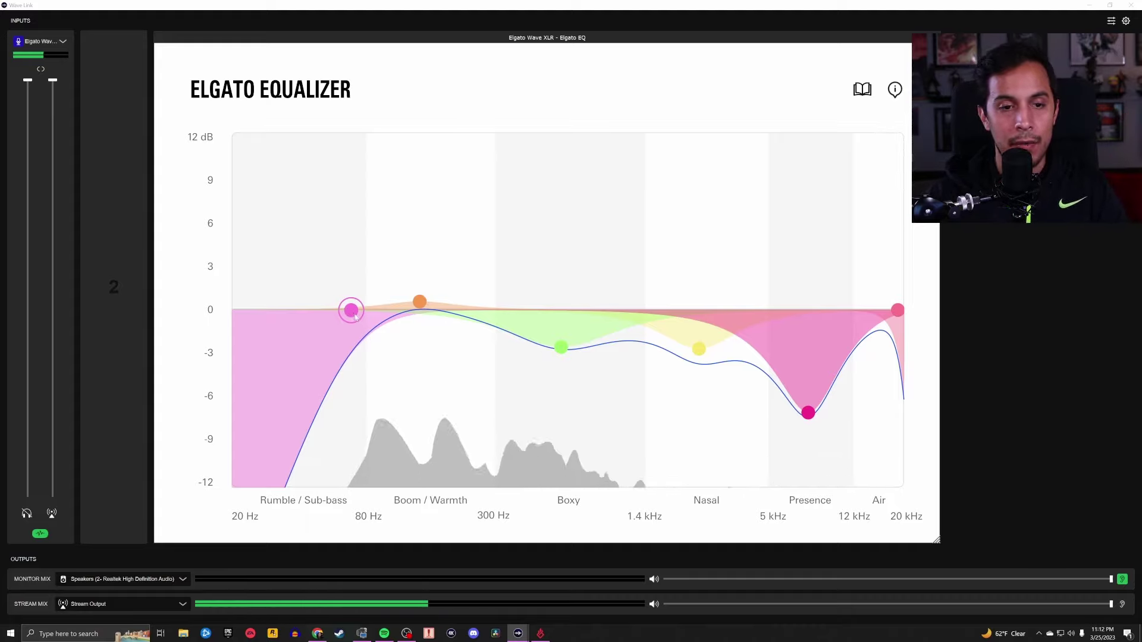
pyautogui.moveTo(351, 311); pyautogui.dragTo(354, 312)
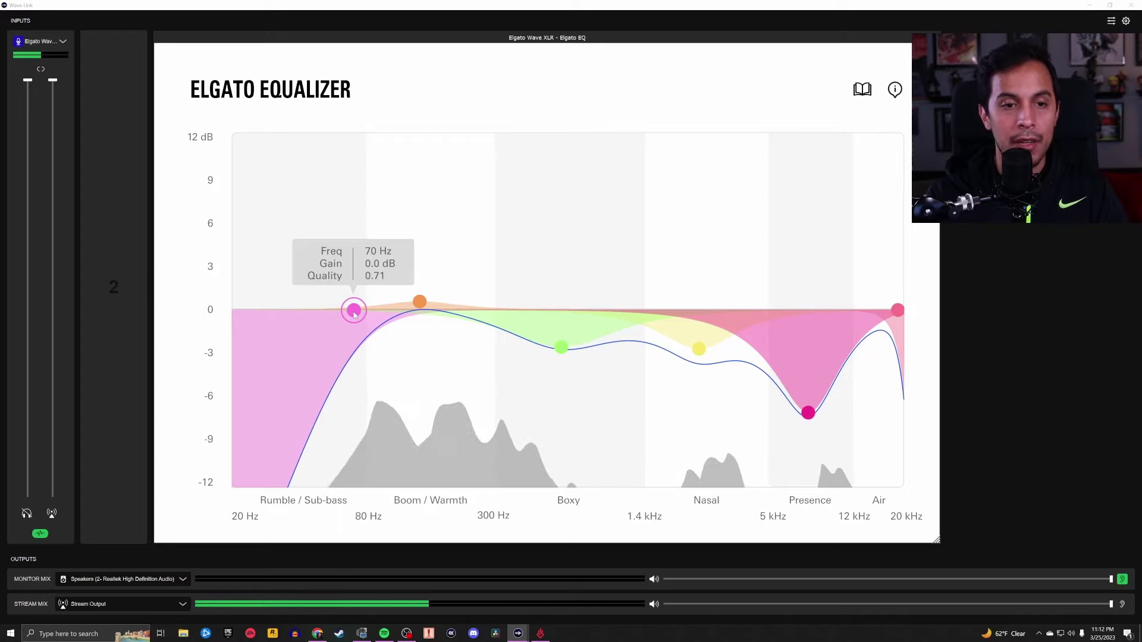
pyautogui.click(418, 305)
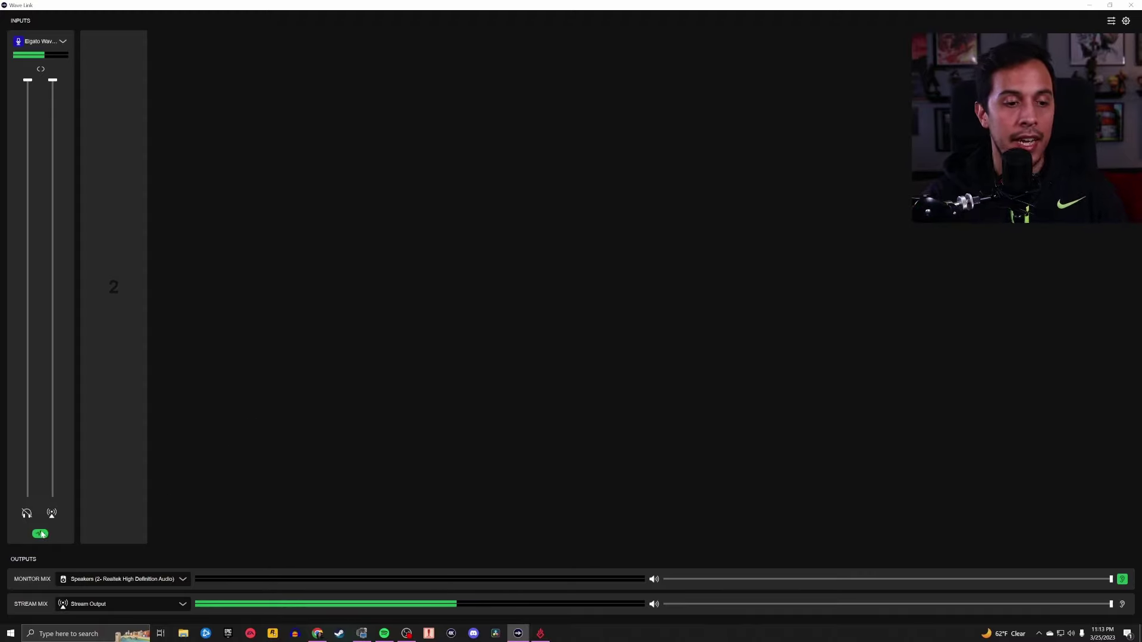
# Step: Open Elgato Noise Removal from the mic's effects list and nudge its window into place
pyautogui.click(40, 534)
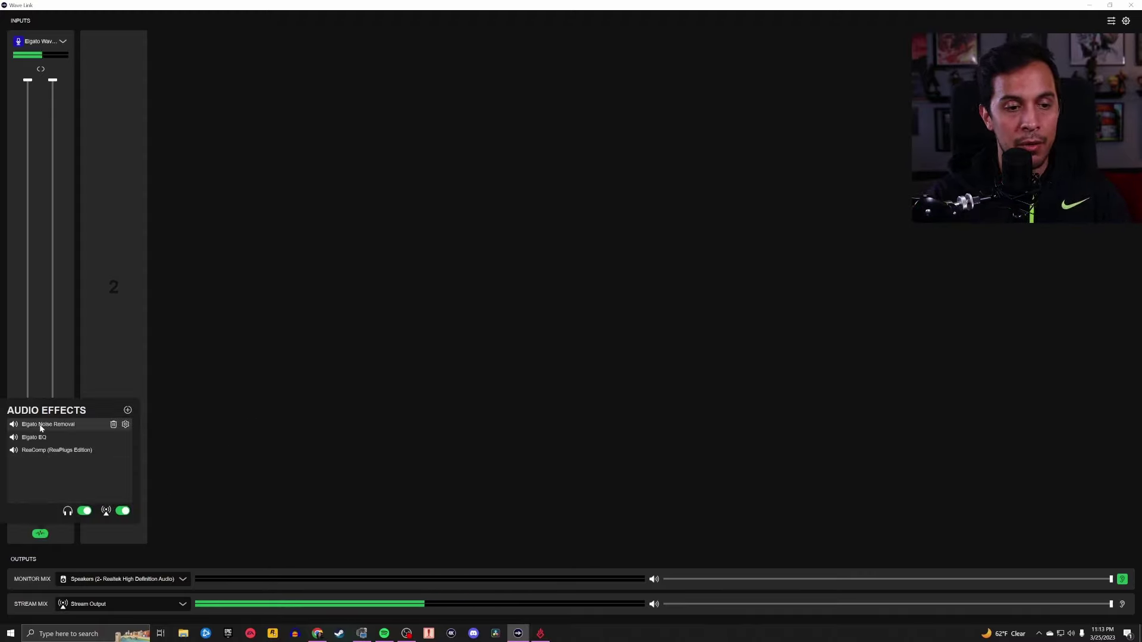
pyautogui.click(125, 424)
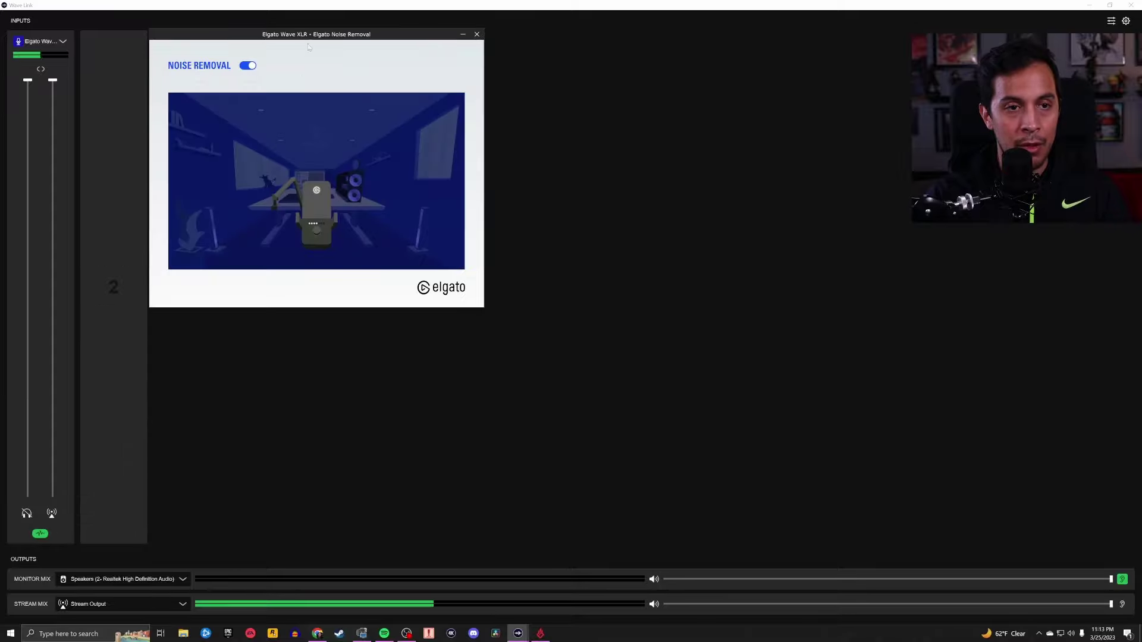
pyautogui.moveTo(387, 43); pyautogui.dragTo(390, 40)
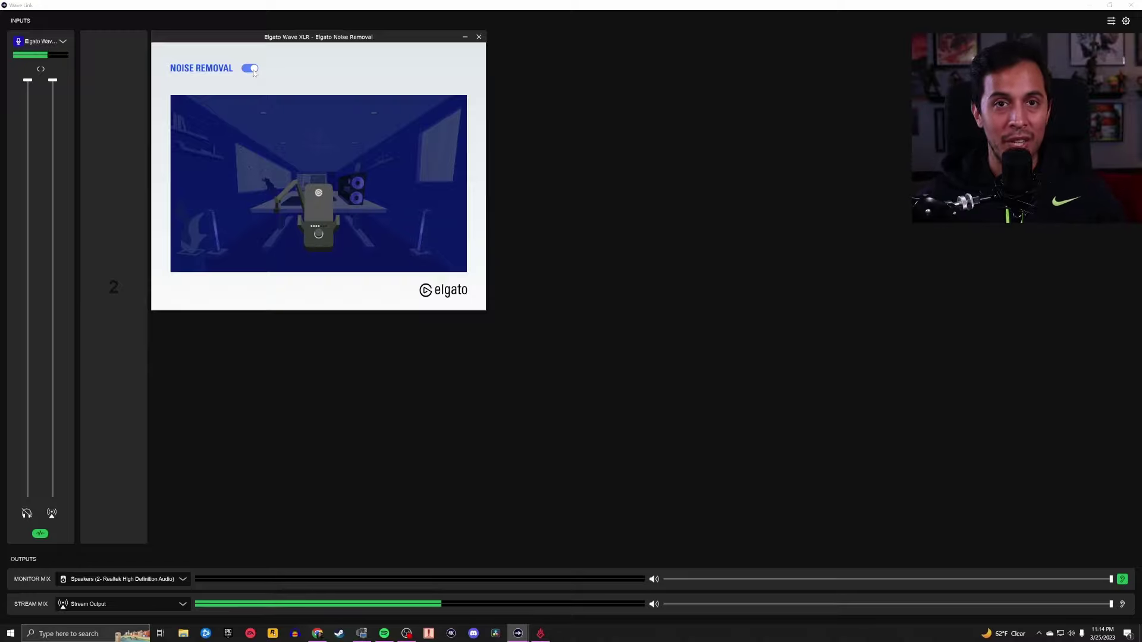
# Step: Close Noise Removal and open the ReaComp compressor settings from the effects list
pyautogui.click(40, 534)
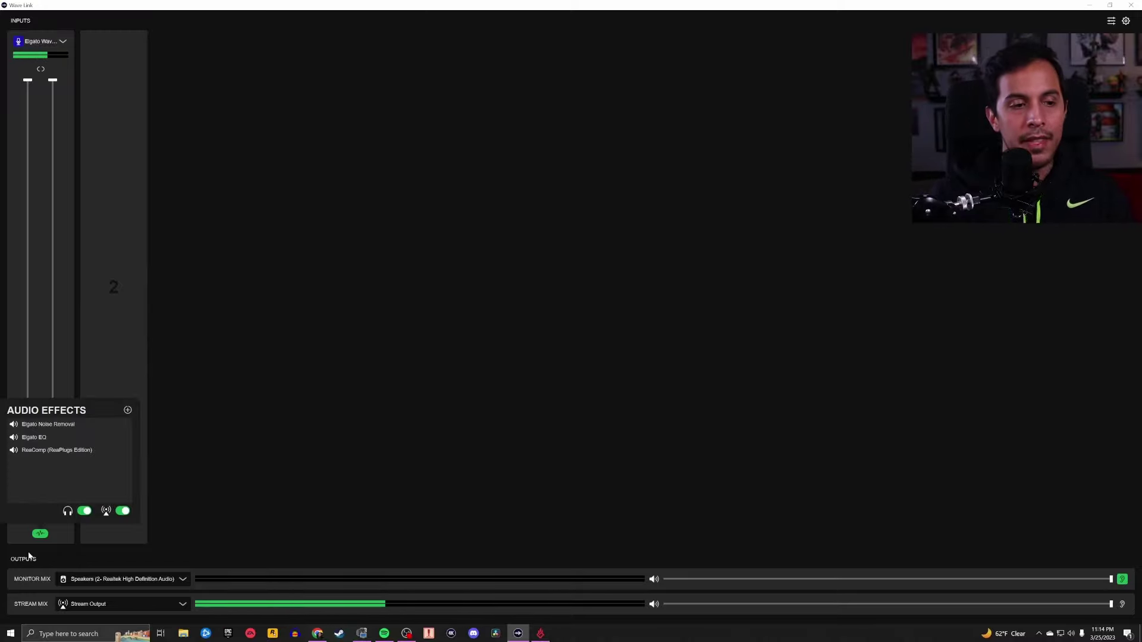
pyautogui.moveTo(55, 451)
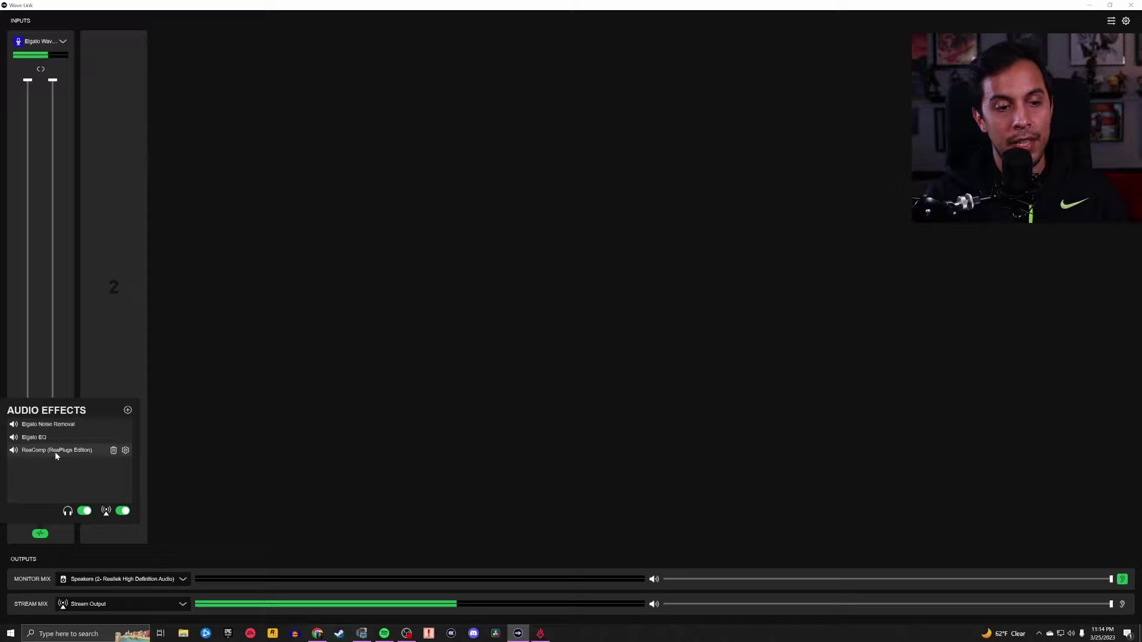
pyautogui.click(125, 451)
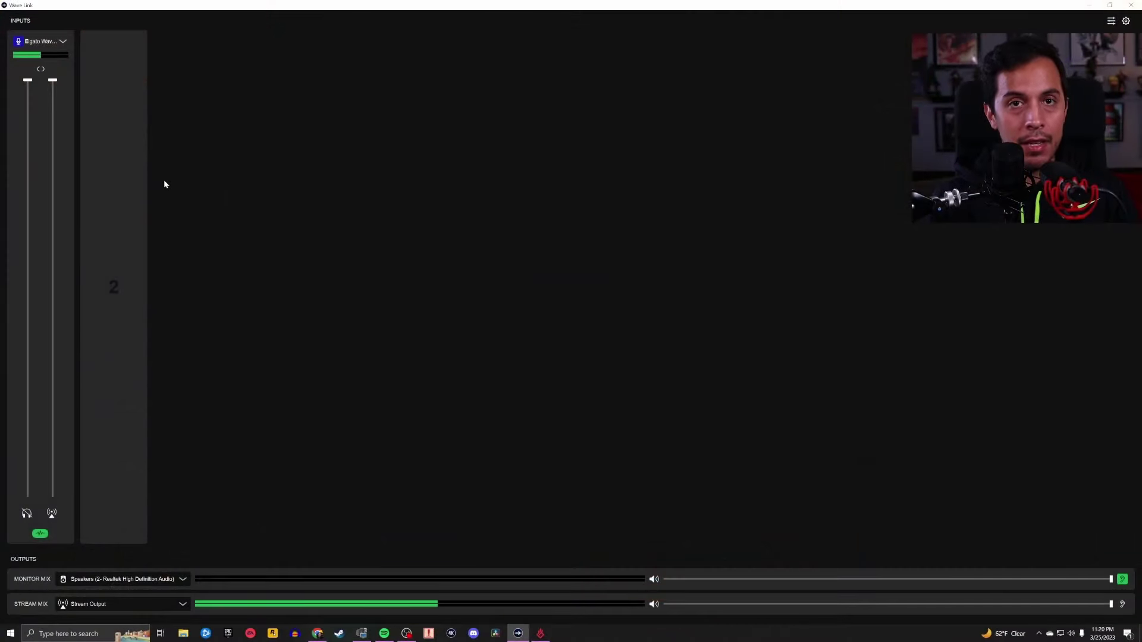
pyautogui.moveTo(146, 248)
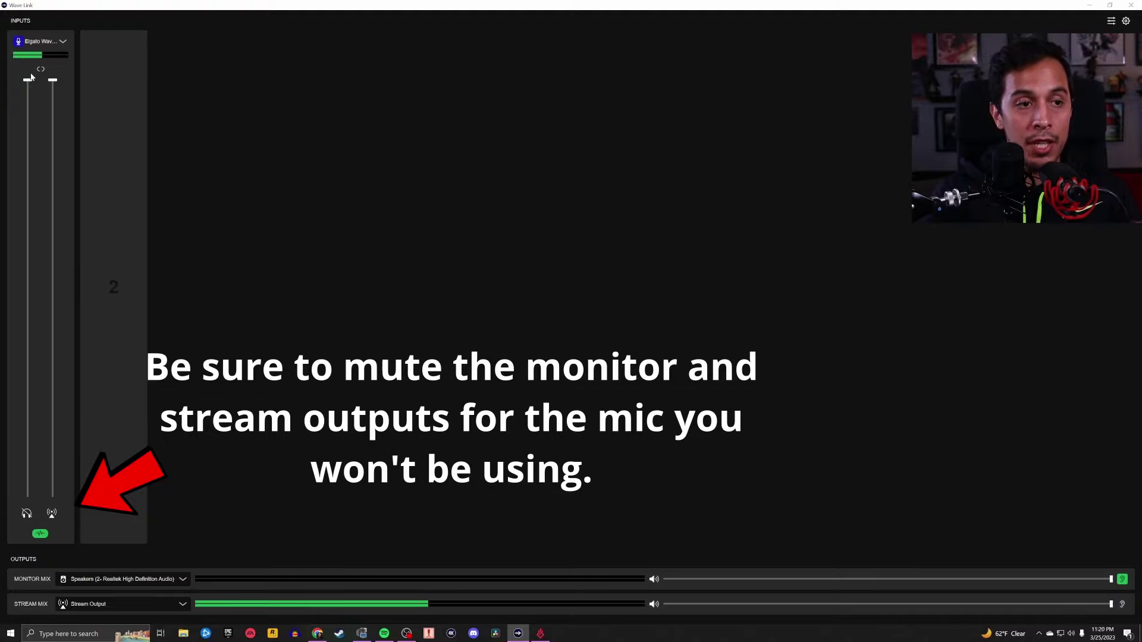
pyautogui.moveTo(144, 202)
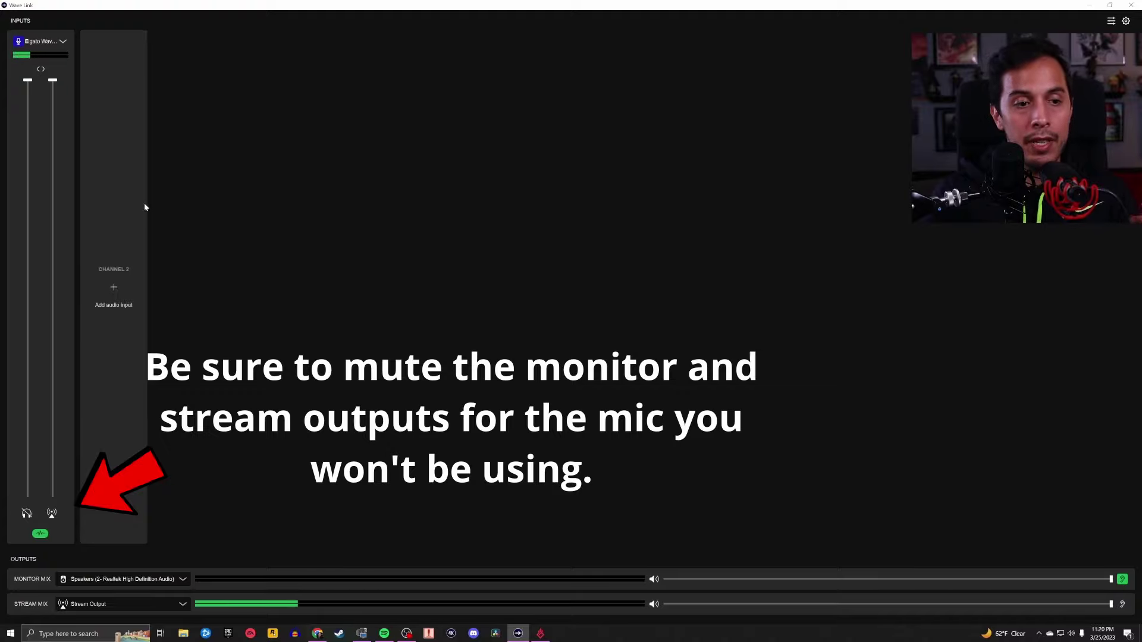
# Step: Assign Desktop Microphone (RØDE VideoMic NTG) to channel 2 and confirm its device
pyautogui.click(114, 288)
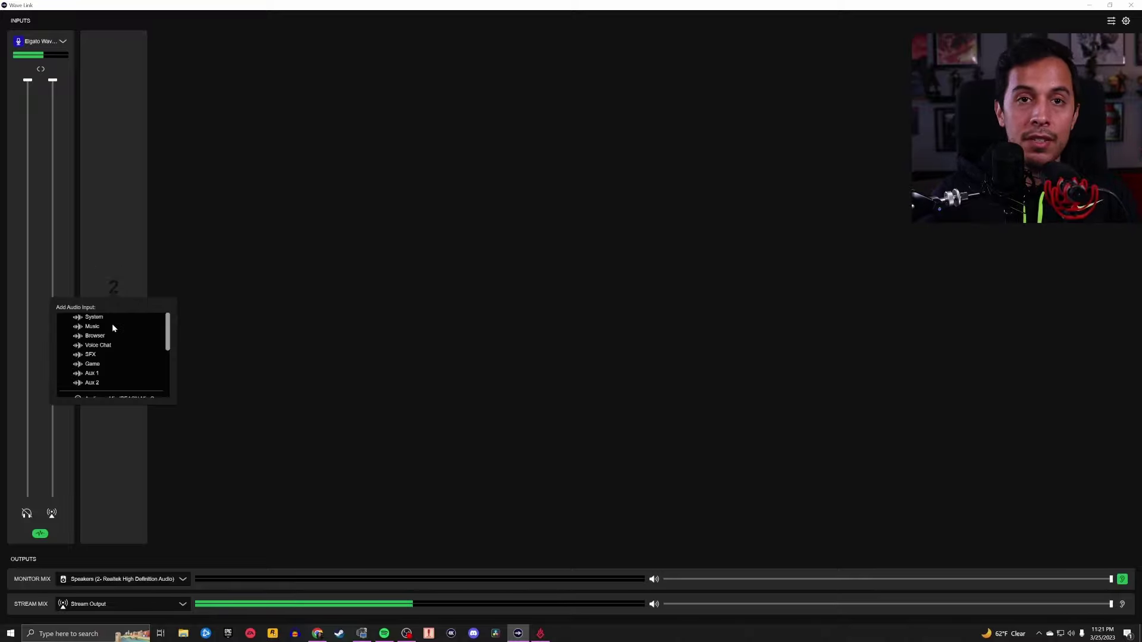
pyautogui.scroll(-3, 112, 327)
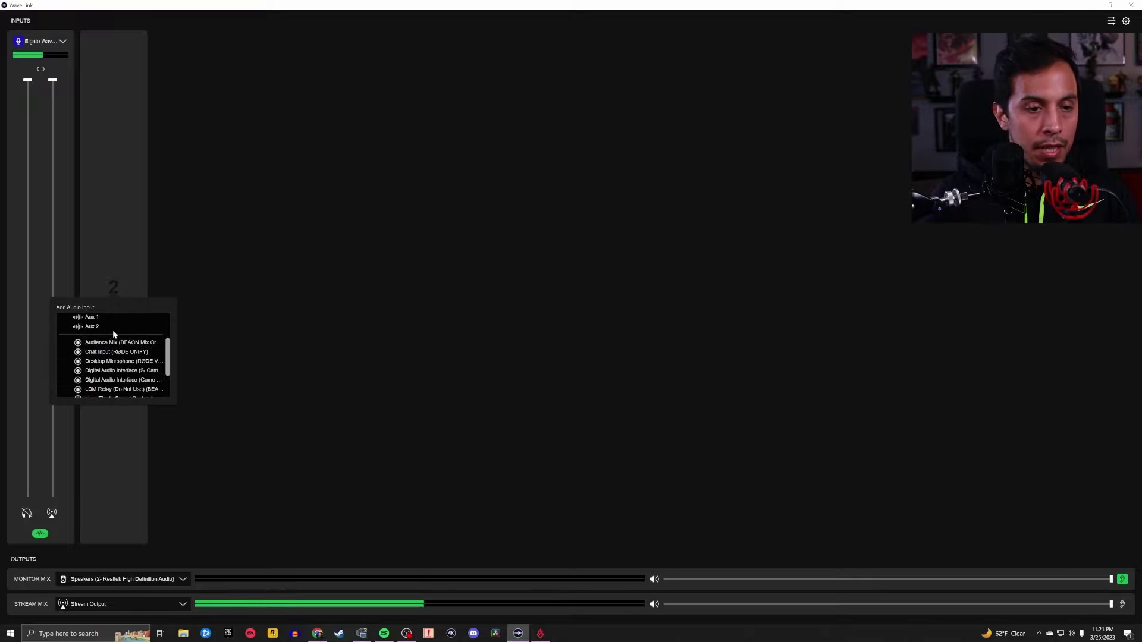
pyautogui.scroll(-2, 114, 340)
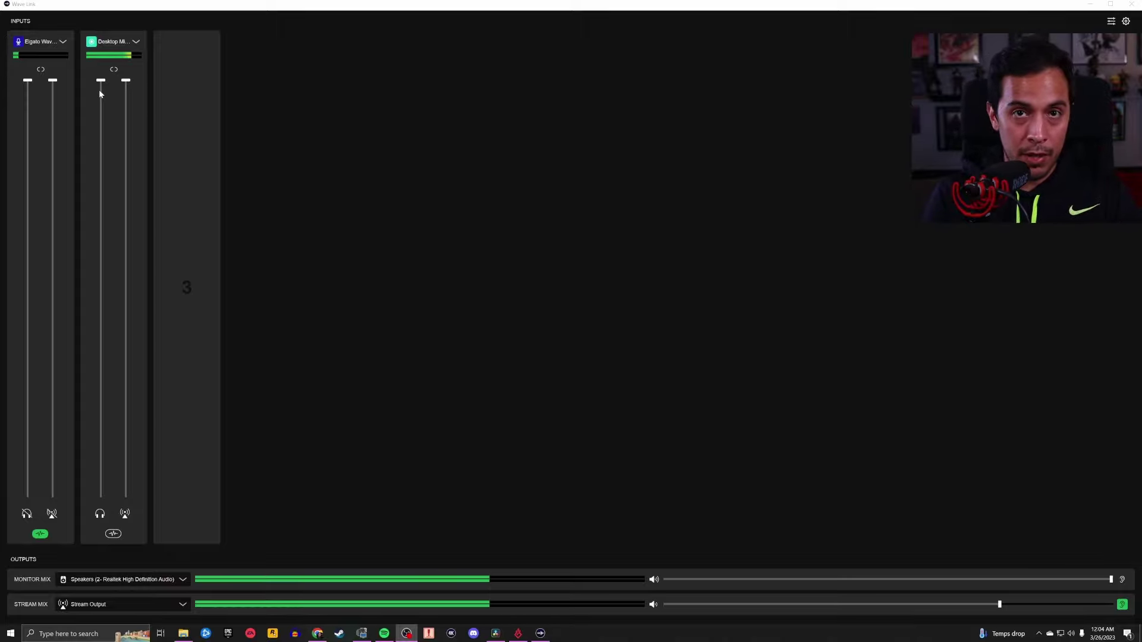
pyautogui.click(135, 41)
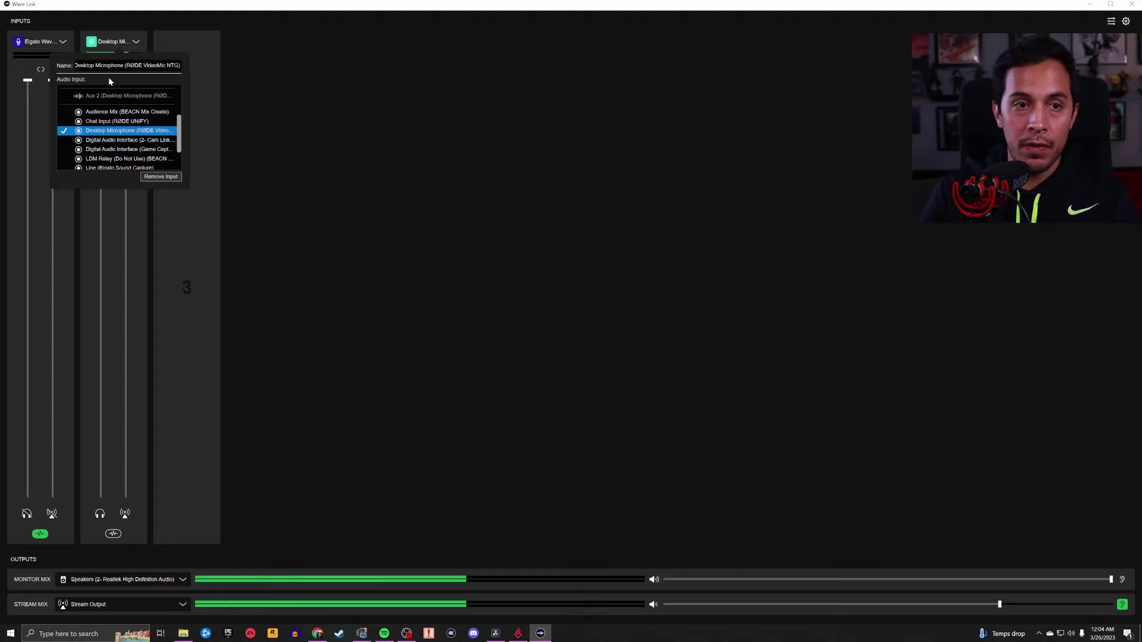
pyautogui.click(333, 28)
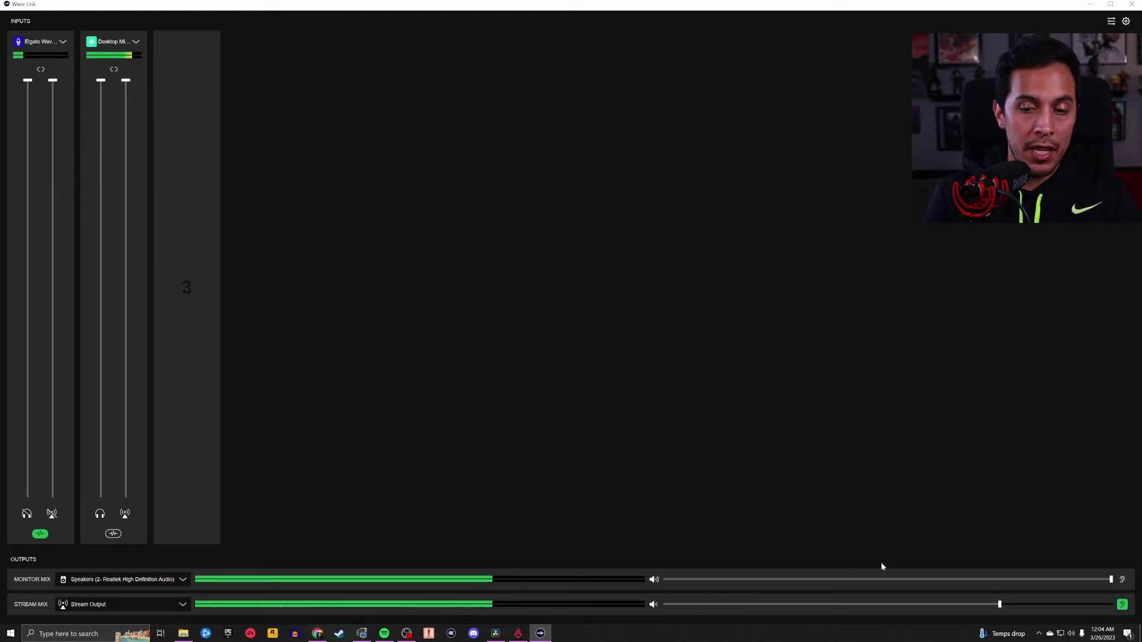